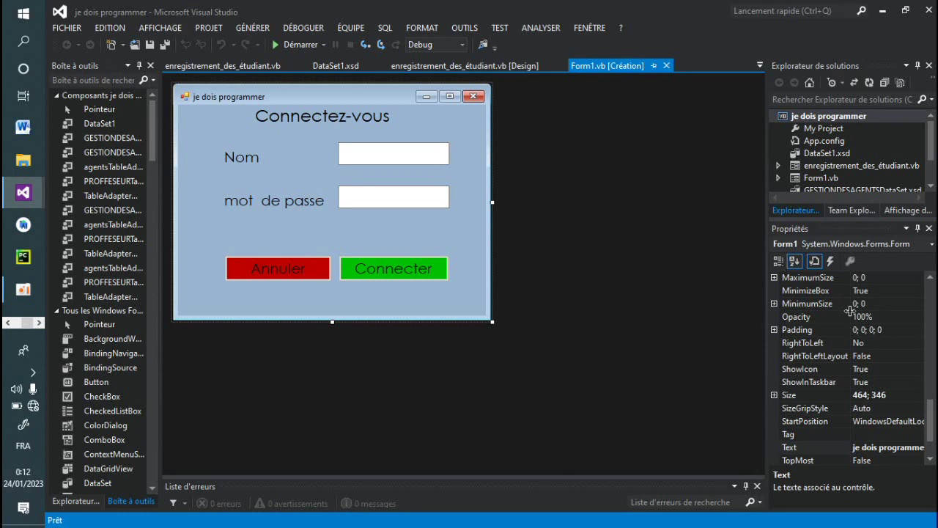
# Step: Test-run the login form, then close its window
pyautogui.click(296, 44)
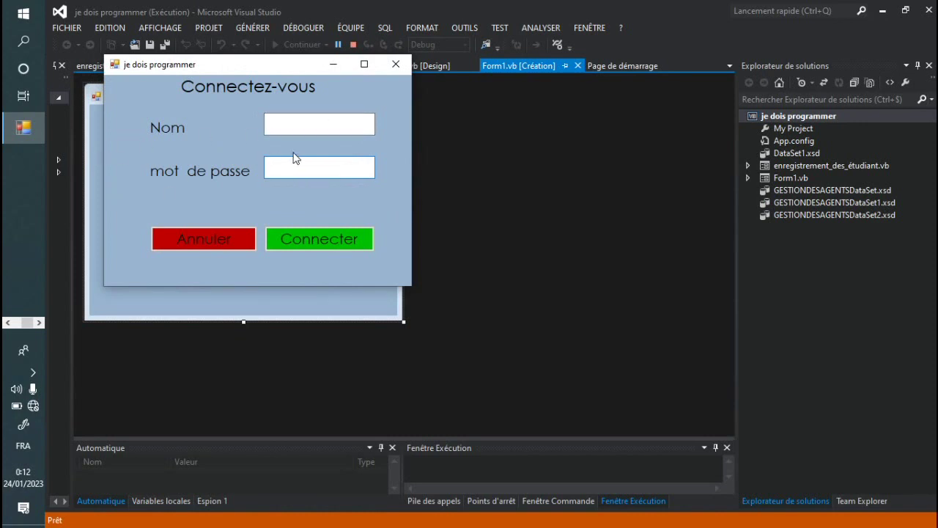
pyautogui.click(396, 64)
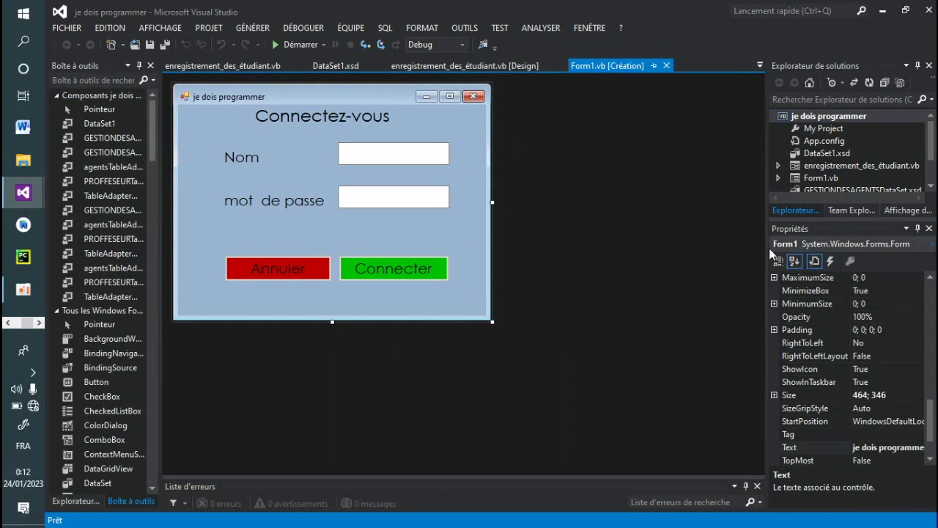
pyautogui.moveTo(932, 415); pyautogui.dragTo(931, 434)
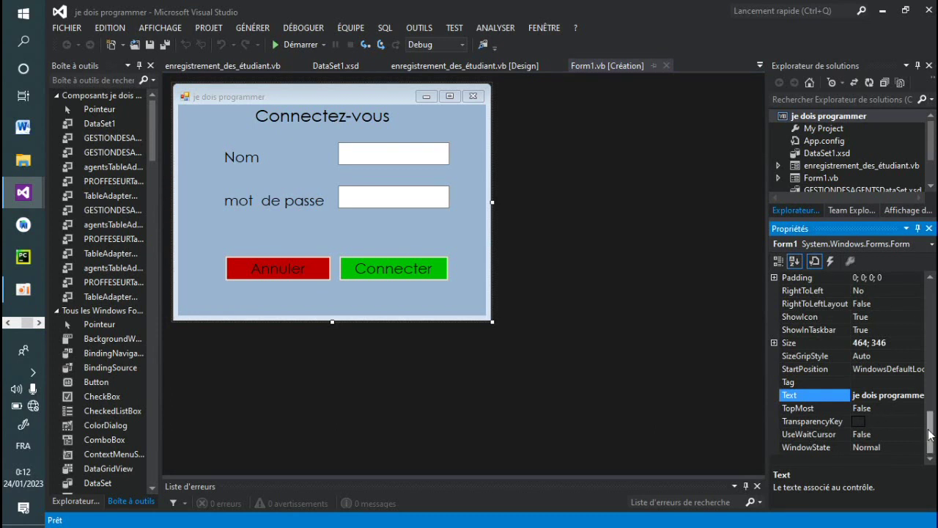
# Step: Set Form1's StartPosition to CenterScreen and relaunch the app to check the placement
pyautogui.click(880, 372)
pyautogui.click(918, 369)
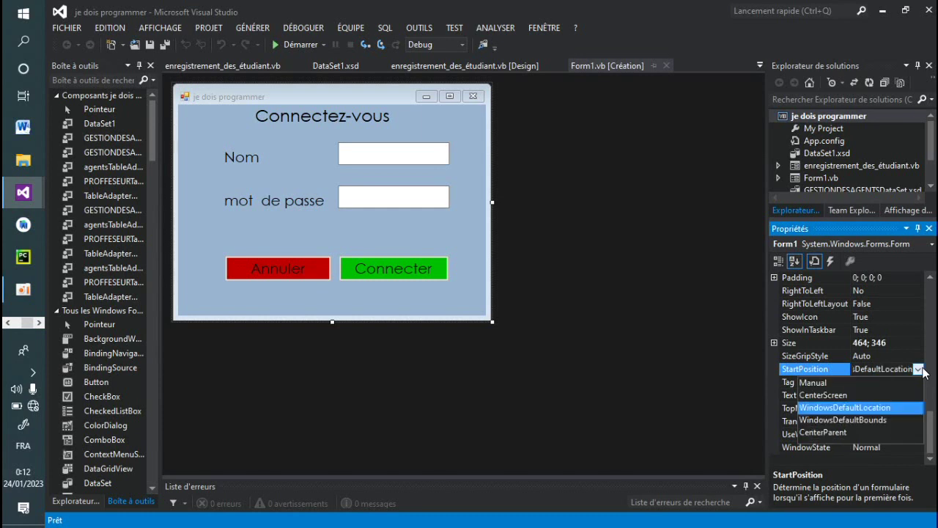
pyautogui.click(829, 403)
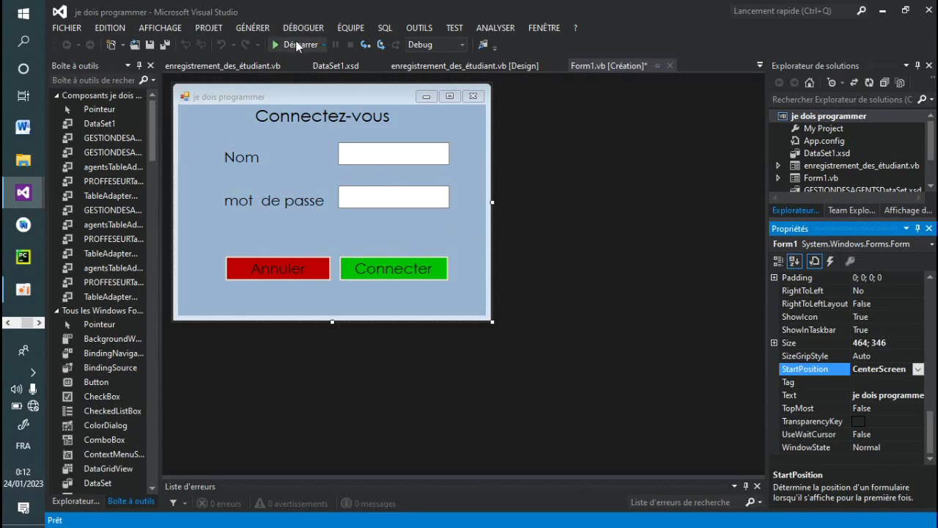
pyautogui.click(298, 46)
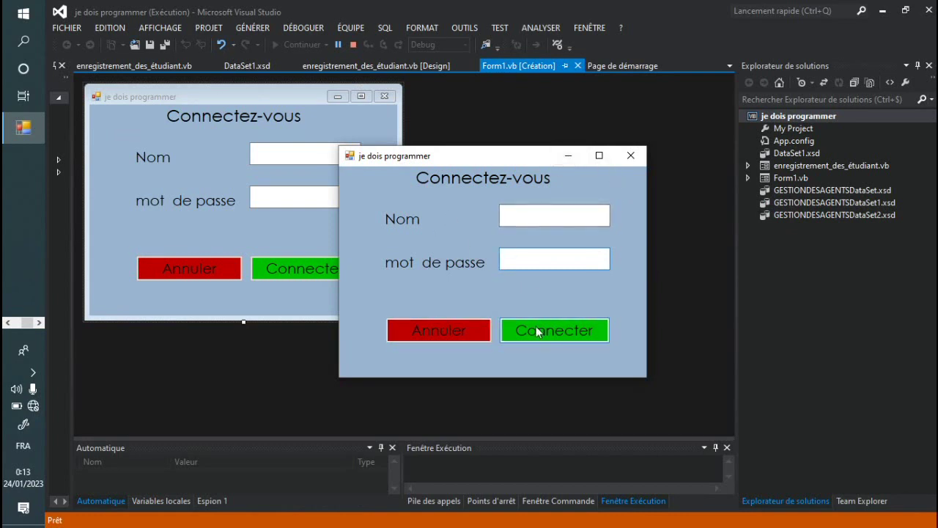
# Step: Log in with a user name and three-character password, then close the student registration form
pyautogui.click(504, 214)
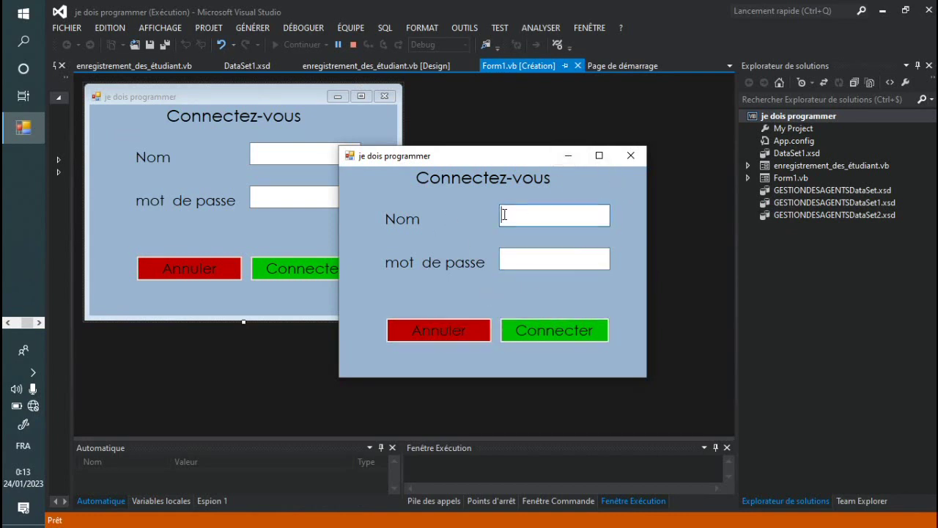
pyautogui.write('je d')
pyautogui.write('ois')
pyautogui.write(' pro')
pyautogui.write('gramm')
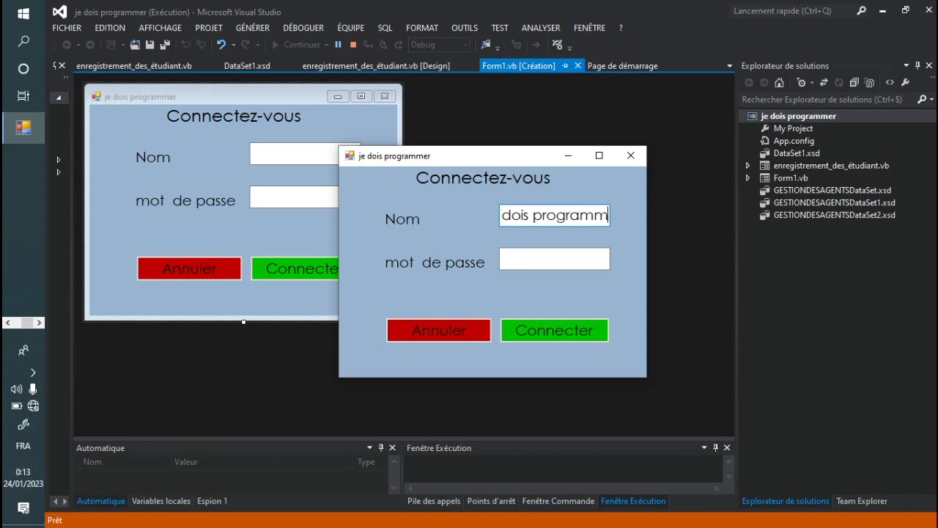
pyautogui.write('er')
pyautogui.click(516, 254)
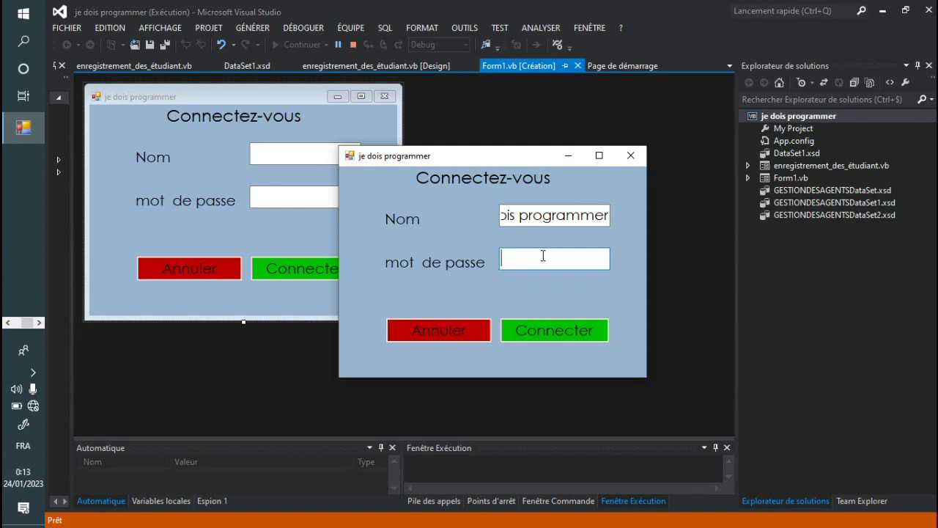
pyautogui.write('***')
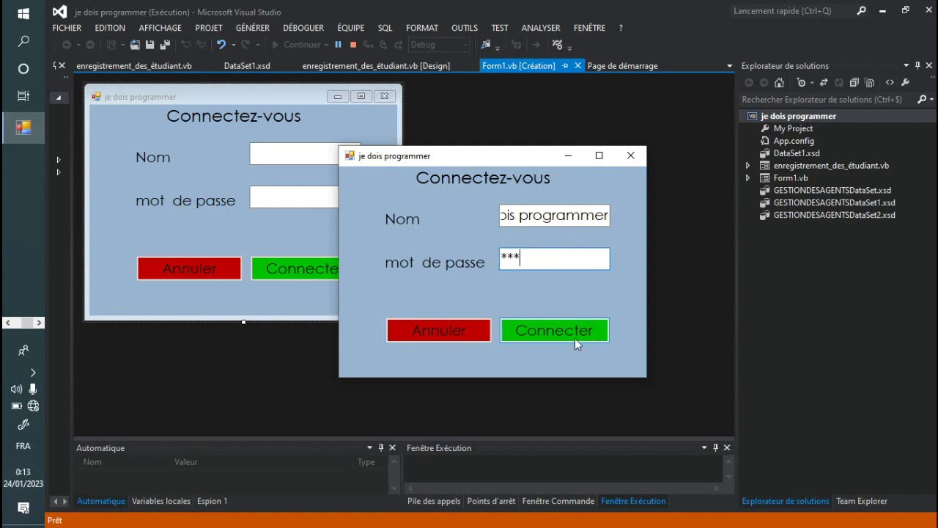
pyautogui.click(563, 334)
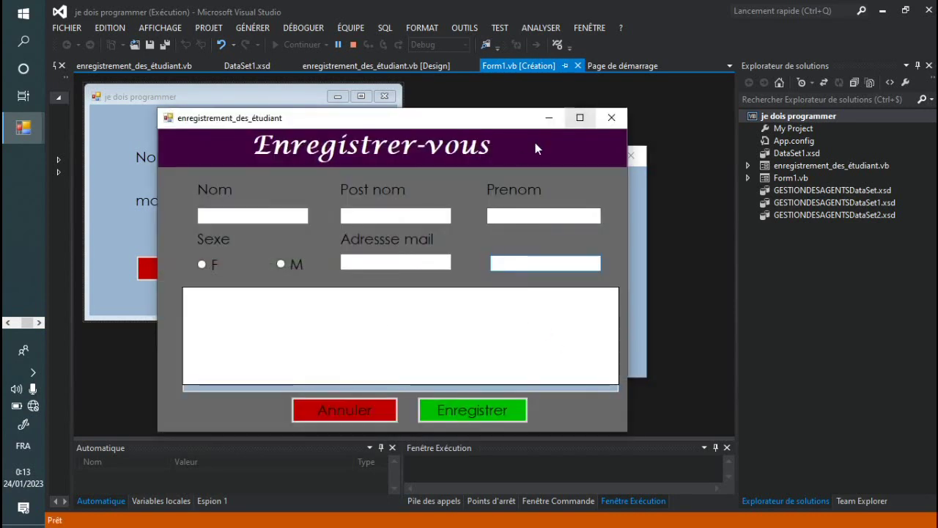
pyautogui.click(613, 118)
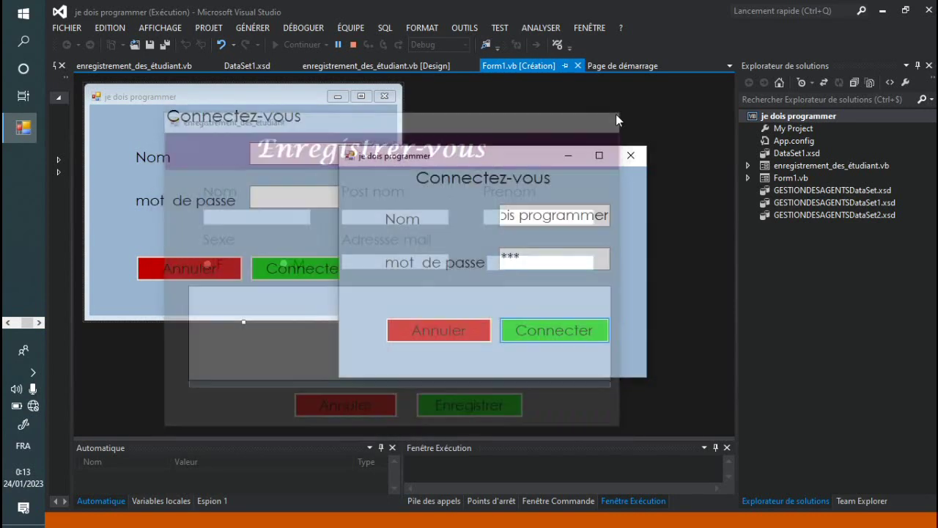
# Step: Select the password, clear both login fields with Annuler, and close the running app
pyautogui.click(522, 258)
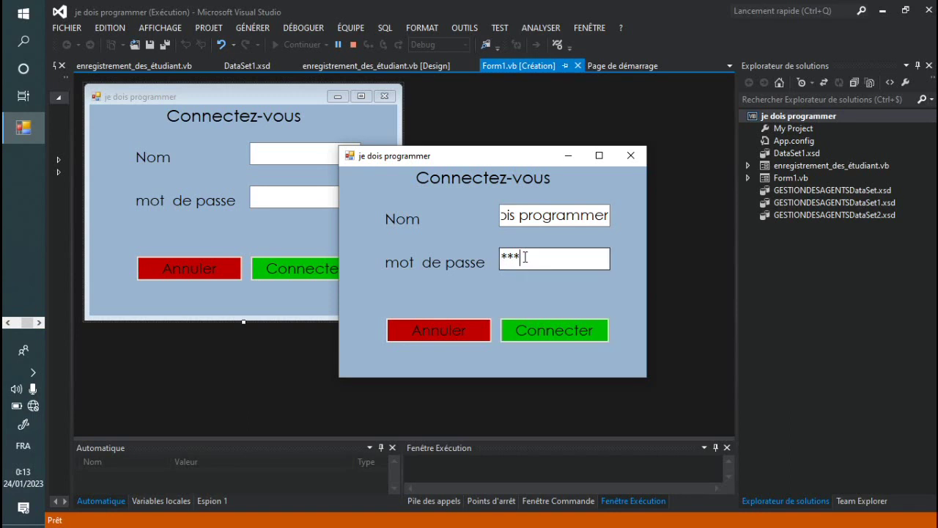
pyautogui.moveTo(522, 257); pyautogui.dragTo(500, 257)
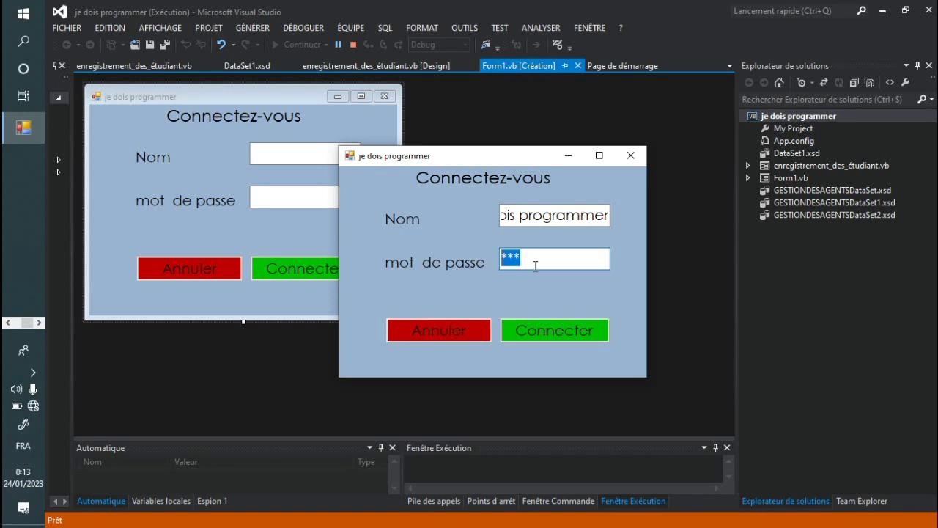
pyautogui.click(533, 265)
pyautogui.moveTo(533, 265); pyautogui.dragTo(490, 265)
pyautogui.click(456, 336)
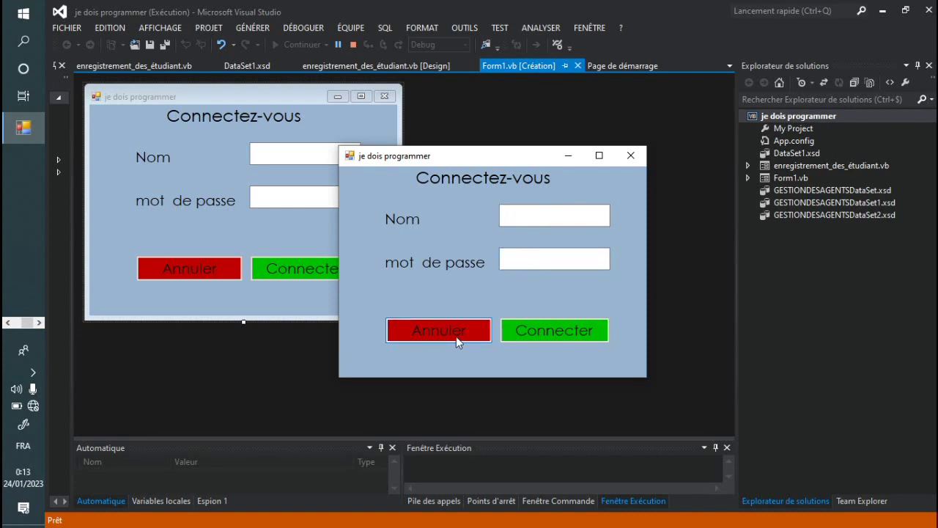
pyautogui.click(630, 155)
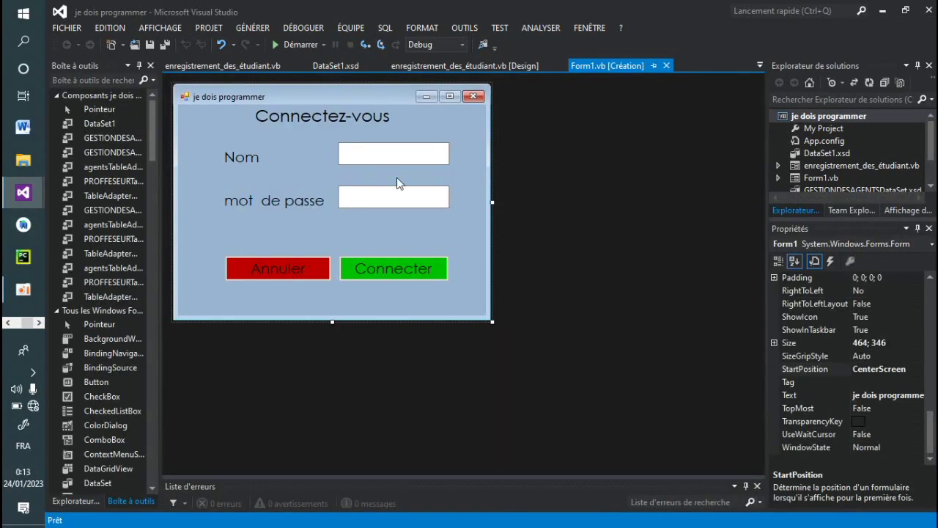
pyautogui.click(379, 195)
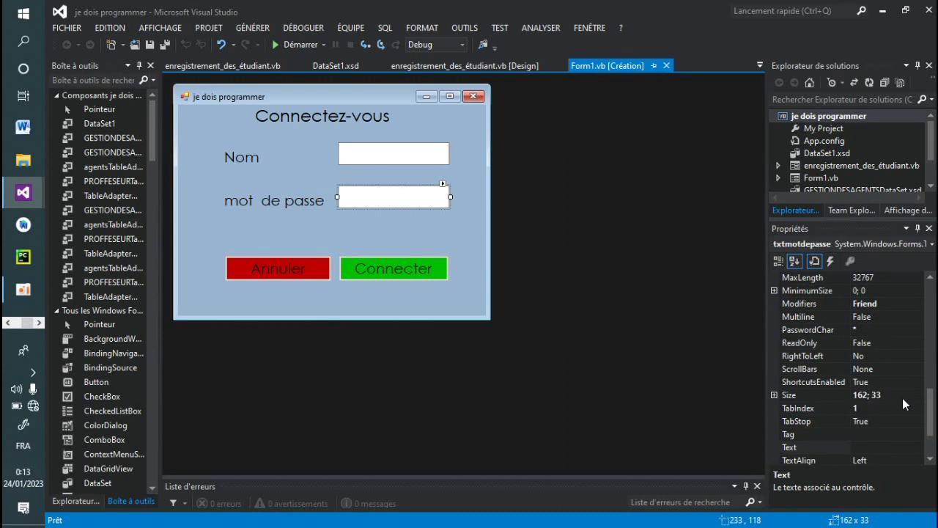
pyautogui.moveTo(931, 412); pyautogui.dragTo(936, 429)
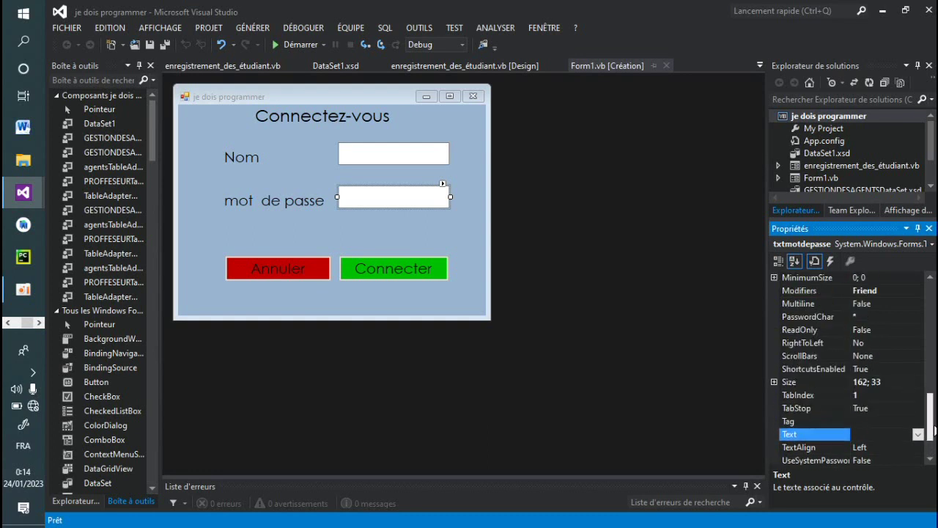
pyautogui.click(863, 317)
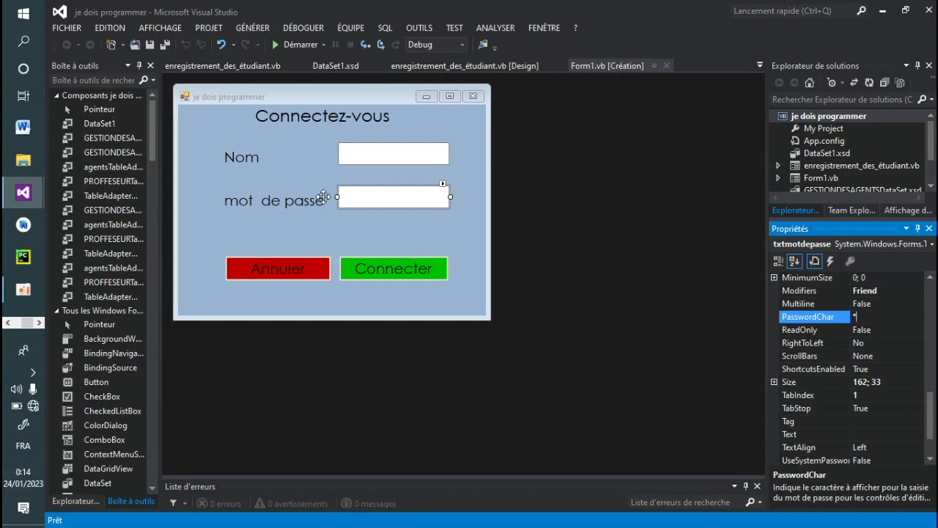
# Step: Open the project's Propriétés and show the Publier page, with folder publier\ and version 1.0.0.0
pyautogui.click(209, 27)
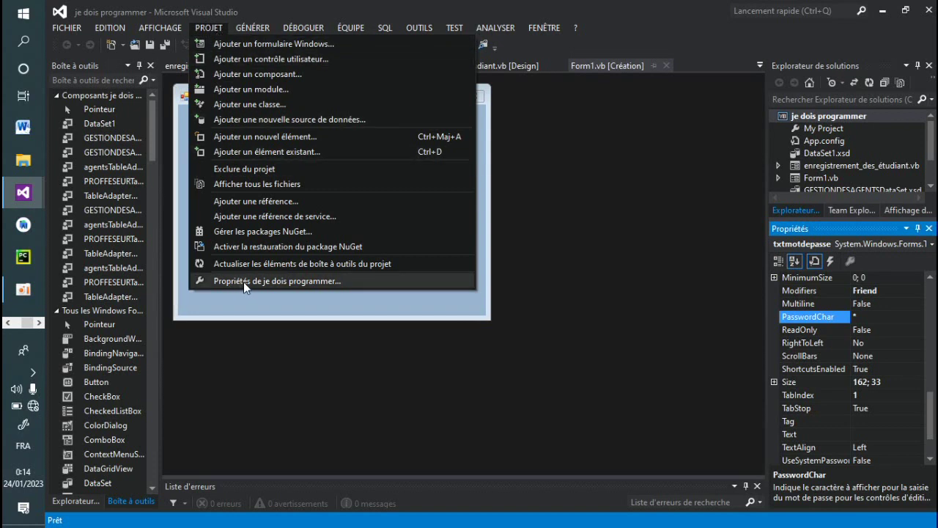
pyautogui.click(297, 281)
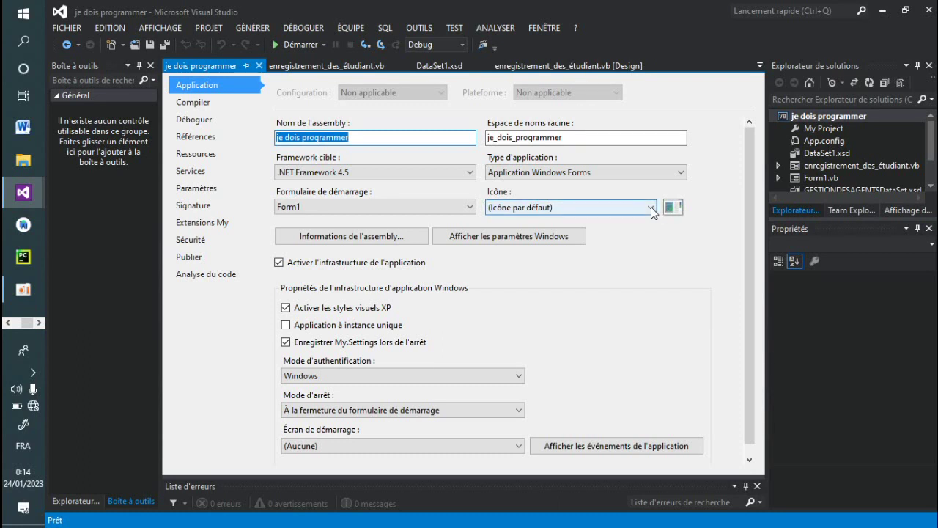
pyautogui.click(189, 262)
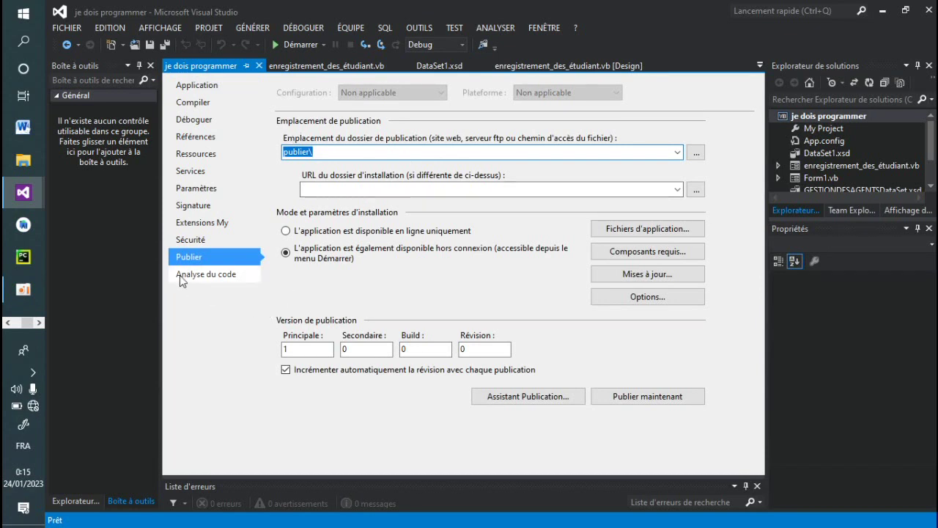
# Step: Launch Assistant Publication and accept publier\ as the publish location
pyautogui.click(539, 400)
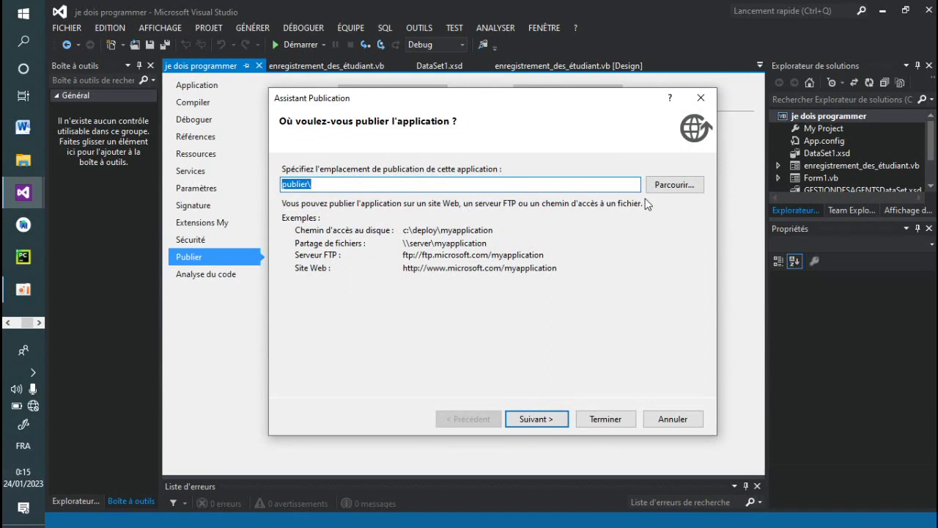
pyautogui.click(535, 418)
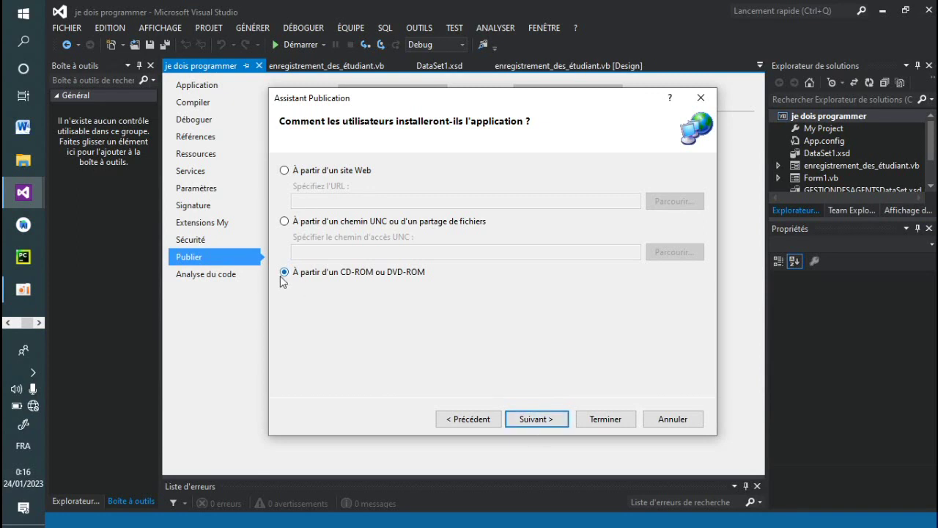
# Step: Publish from CD-ROM with no update checks, producing setup in the publier folder
pyautogui.click(531, 420)
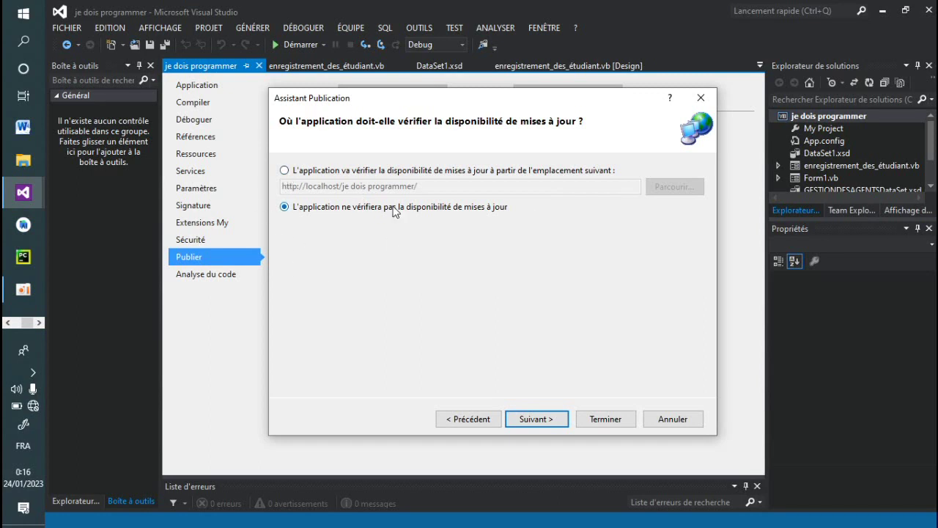
pyautogui.click(543, 419)
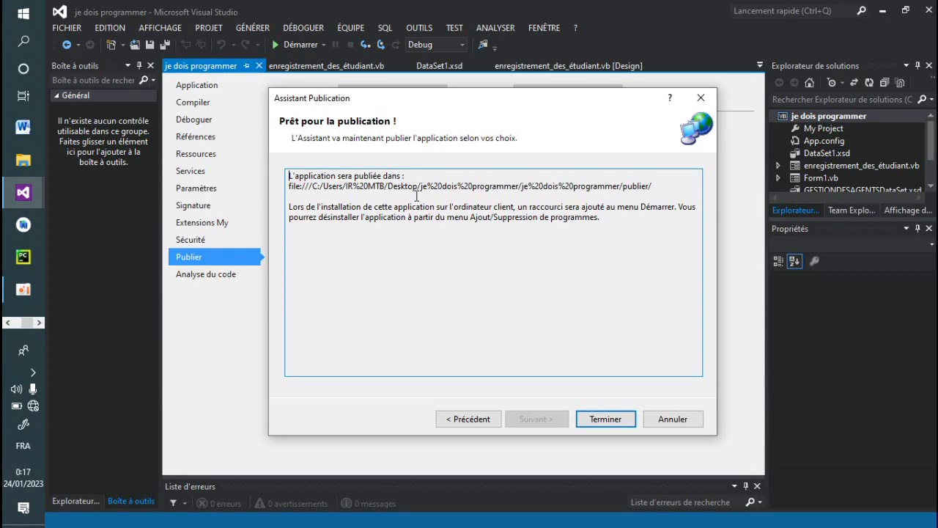
pyautogui.click(605, 420)
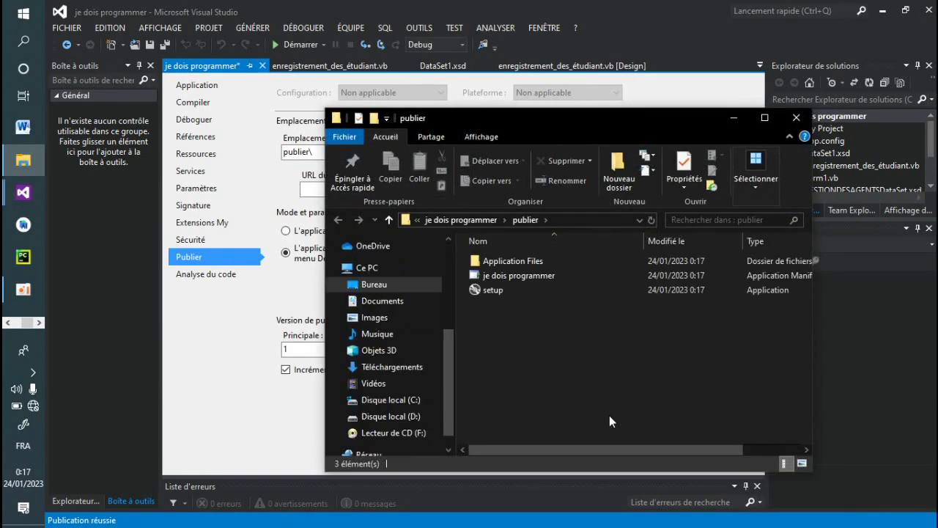
# Step: Maximize the publier folder, run setup, and confirm installing the unverified app
pyautogui.click(761, 120)
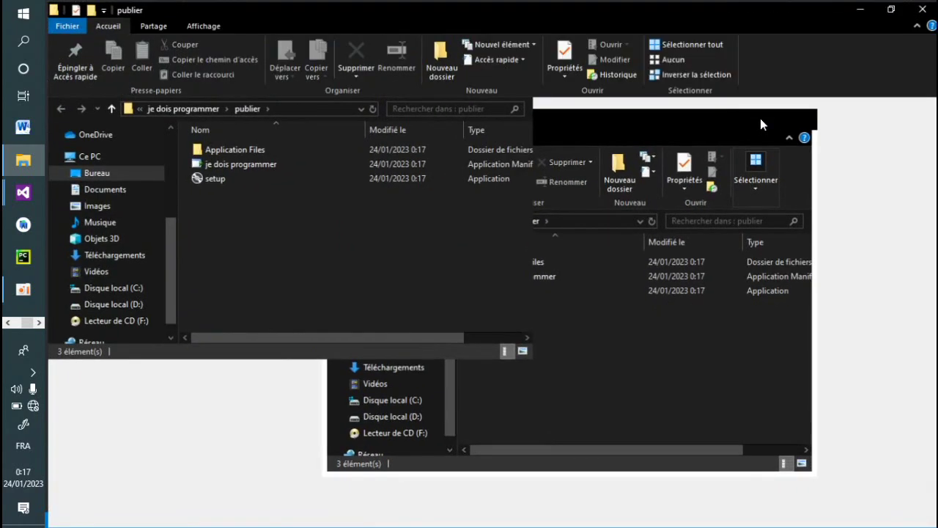
pyautogui.click(229, 180)
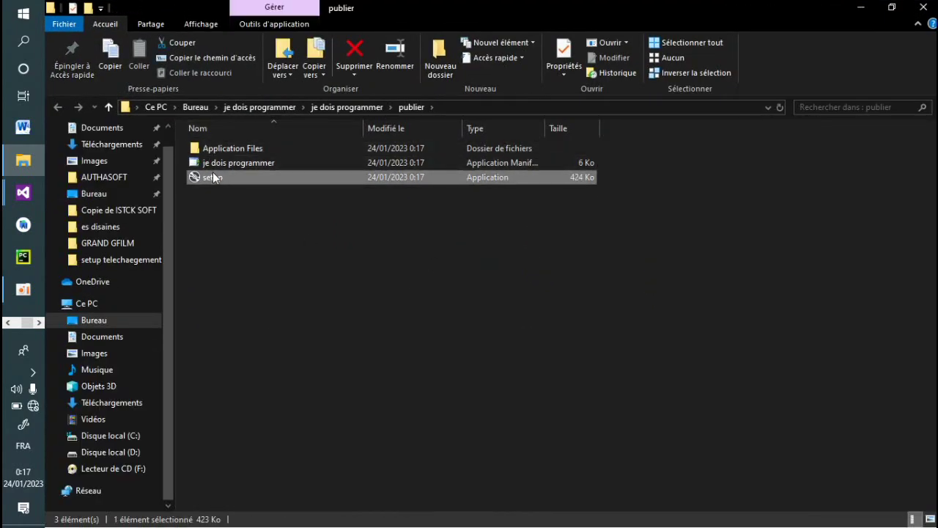
pyautogui.doubleClick(213, 178)
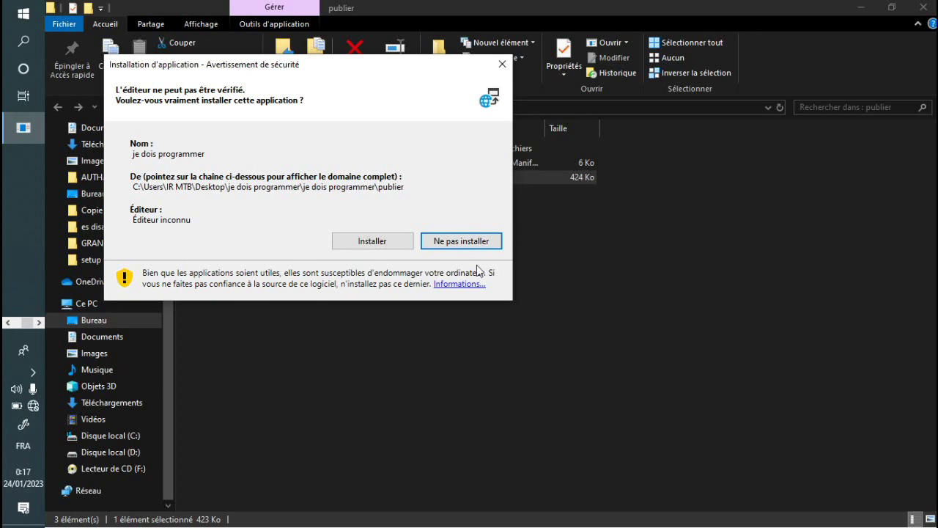
pyautogui.click(392, 242)
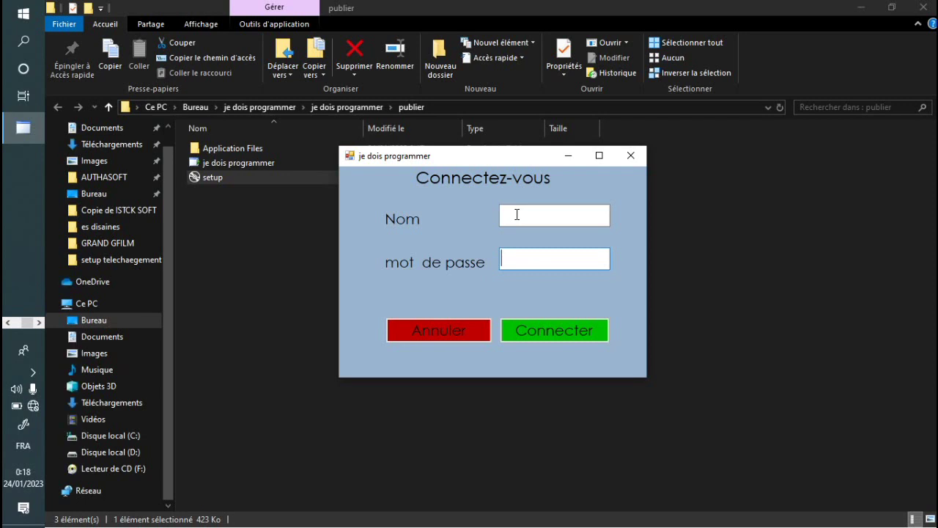
# Step: Enter the user name in Nom and a three-character password in mot de passe
pyautogui.write('**')
pyautogui.press('BackSpace')
pyautogui.press('BackSpace')
pyautogui.click(503, 215)
pyautogui.write('je dois progra')
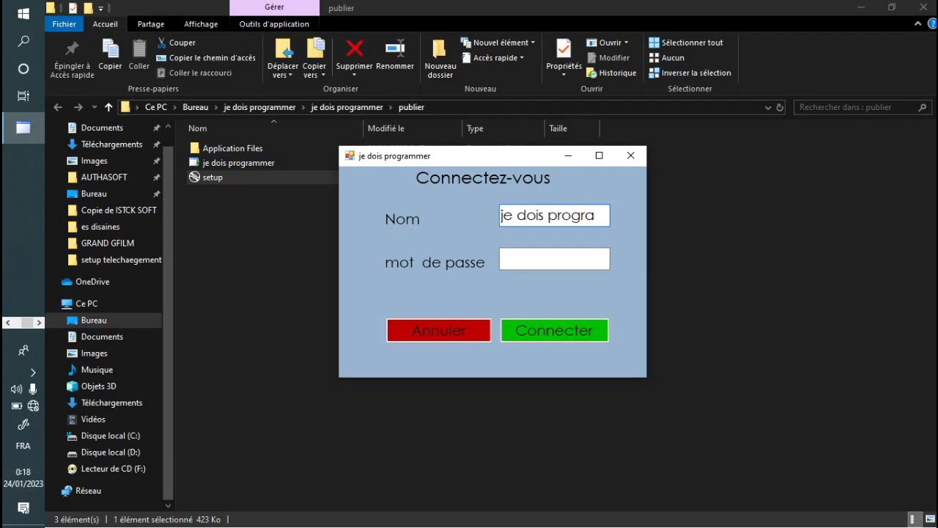
pyautogui.write('mmer')
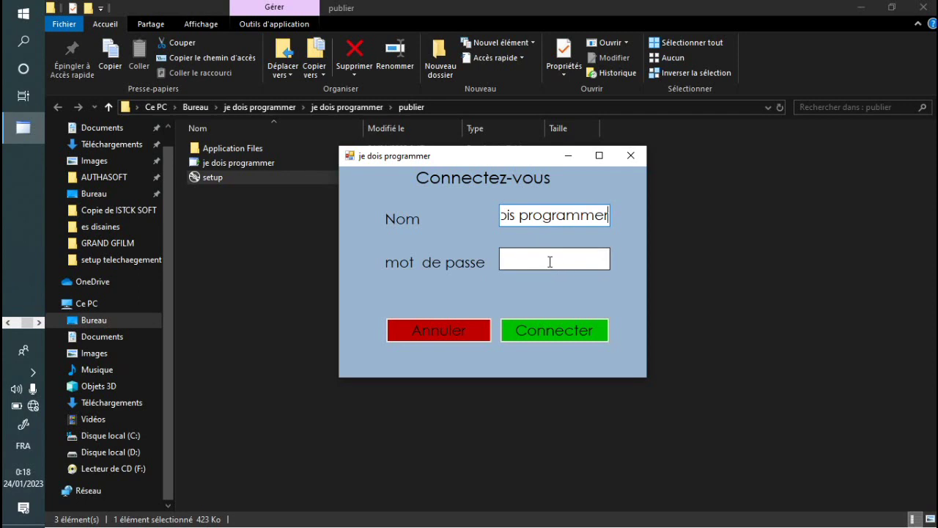
pyautogui.click(550, 261)
pyautogui.write('***')
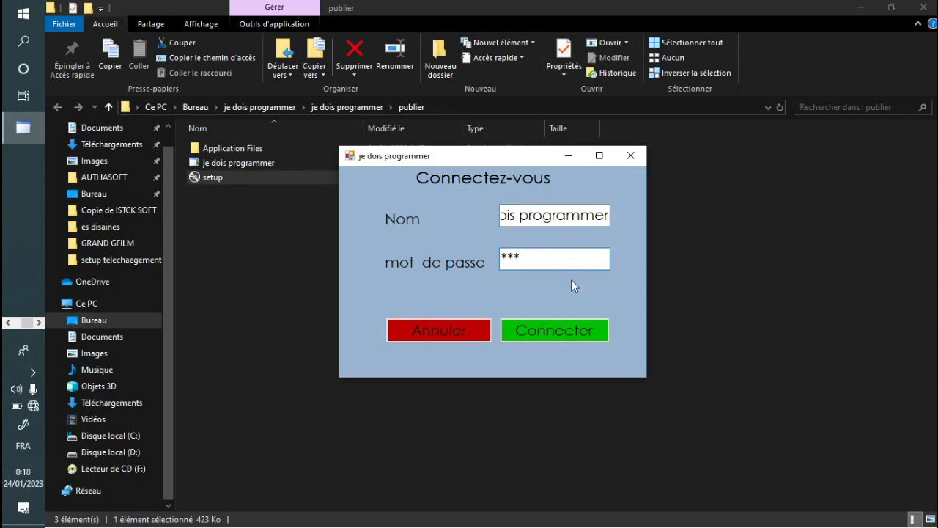
pyautogui.click(529, 331)
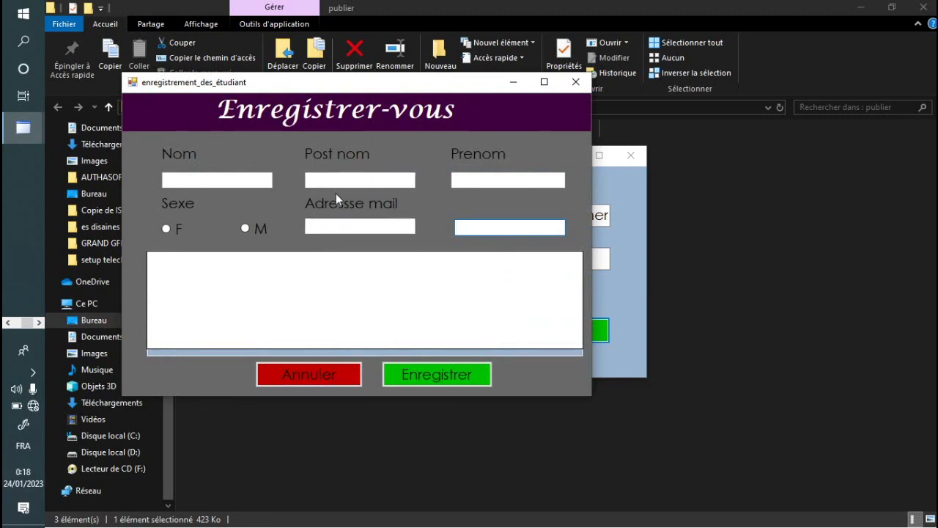
pyautogui.click(574, 83)
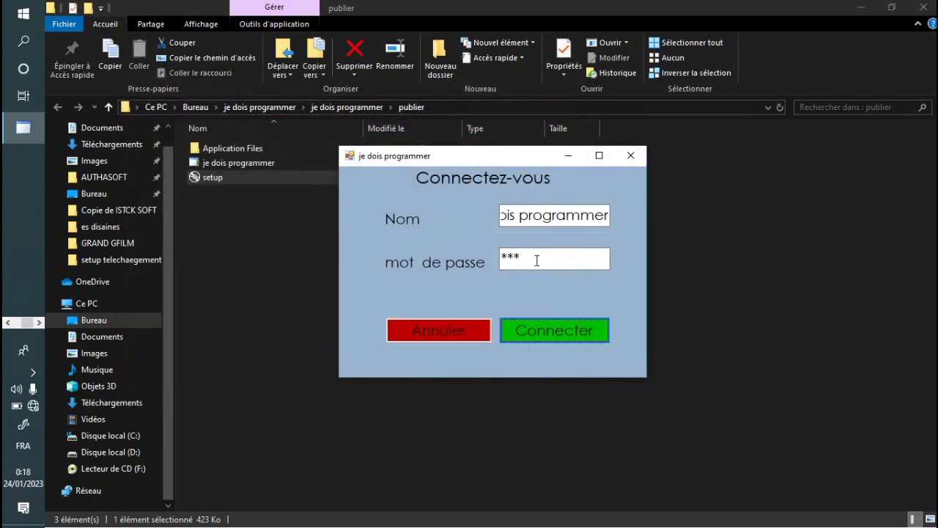
pyautogui.moveTo(535, 262); pyautogui.dragTo(497, 262)
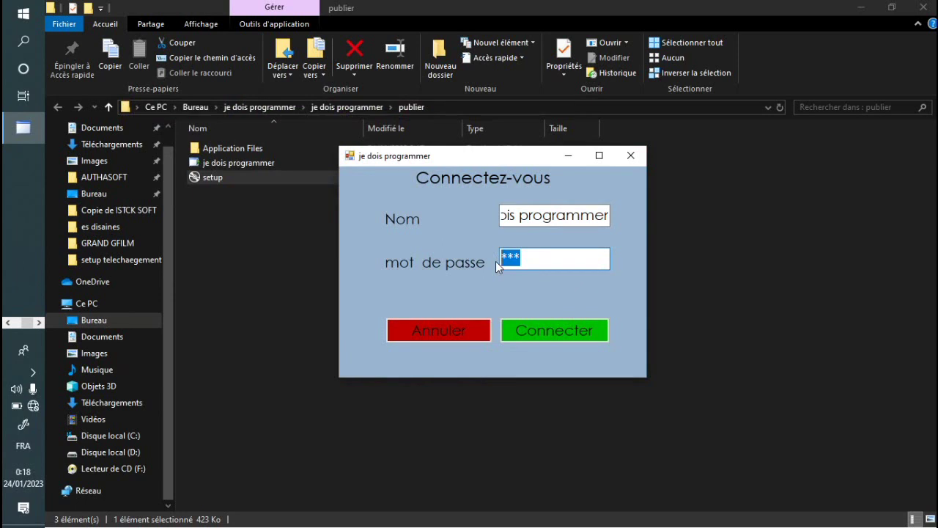
# Step: Dismiss the incorrect-password error, retype a three-character password, and log in to Enregistrer-vous
pyautogui.write('**********')
pyautogui.click(545, 335)
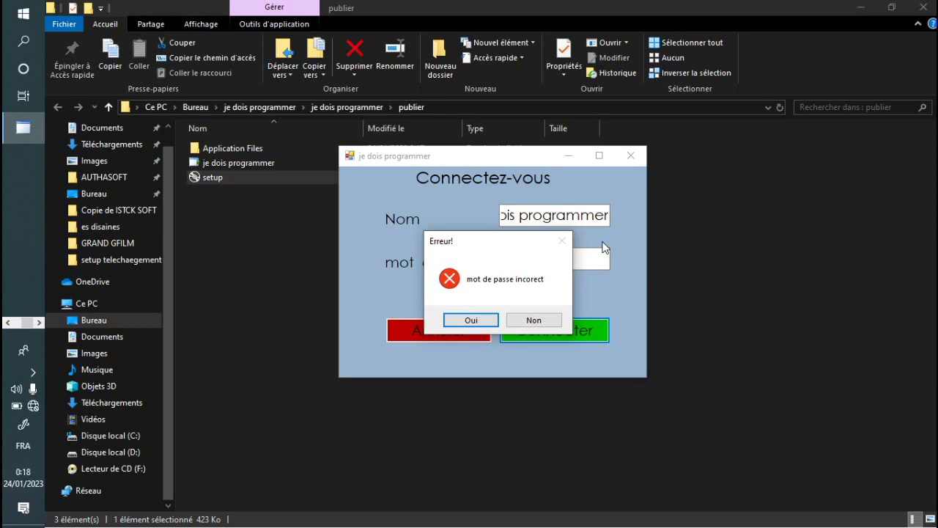
pyautogui.click(481, 324)
pyautogui.moveTo(572, 257); pyautogui.dragTo(361, 241)
pyautogui.write('***')
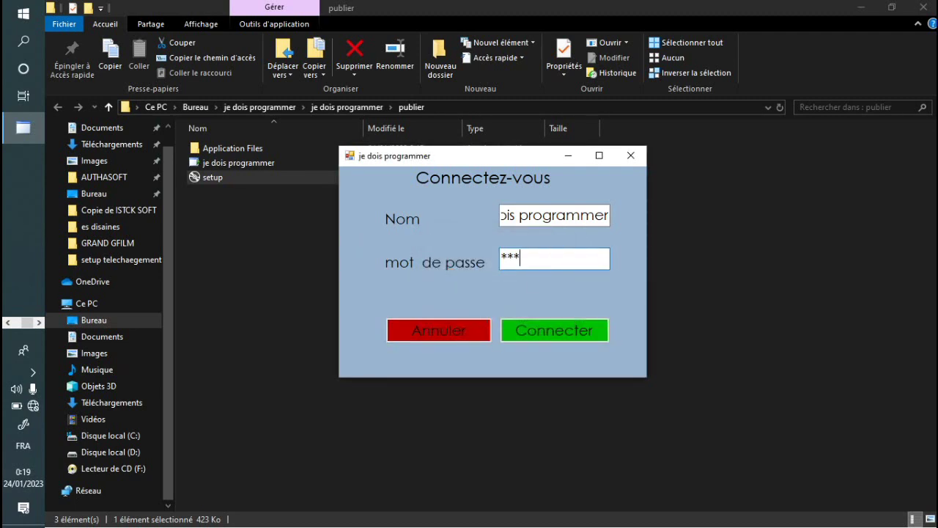
pyautogui.click(551, 323)
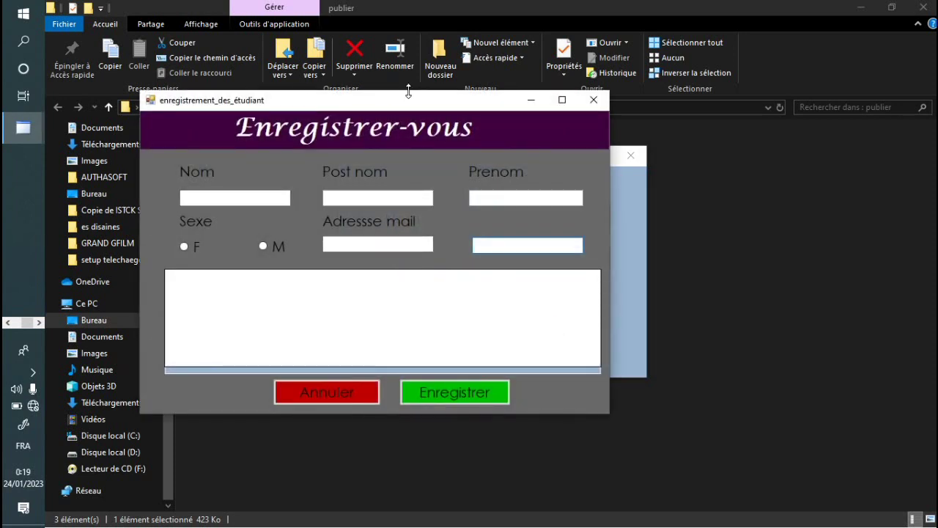
# Step: Move the registration window right and enter the student's surname in Nom
pyautogui.moveTo(409, 101); pyautogui.dragTo(515, 99)
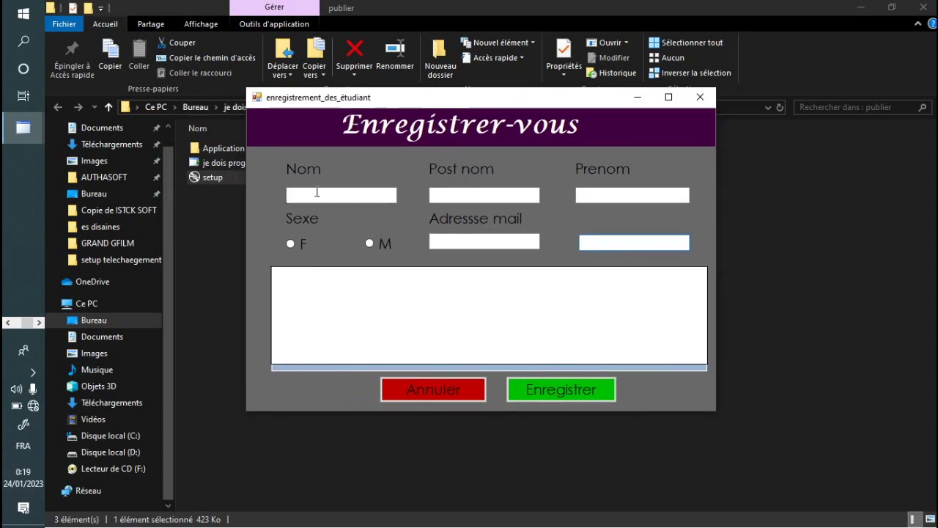
pyautogui.click(317, 192)
pyautogui.write('b')
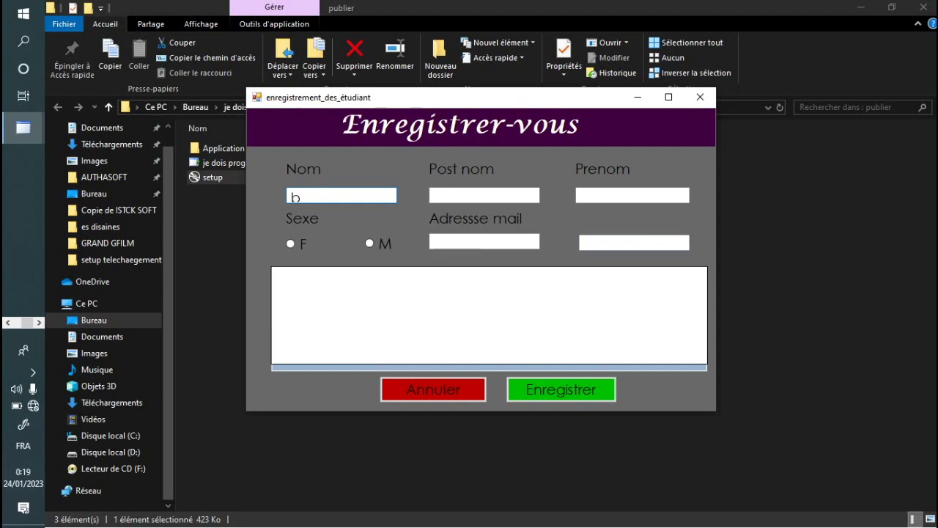
pyautogui.press('BackSpace')
pyautogui.write('mazu')
pyautogui.press('BackSpace')
pyautogui.press('BackSpace')
pyautogui.press('BackSpace')
pyautogui.press('BackSpace')
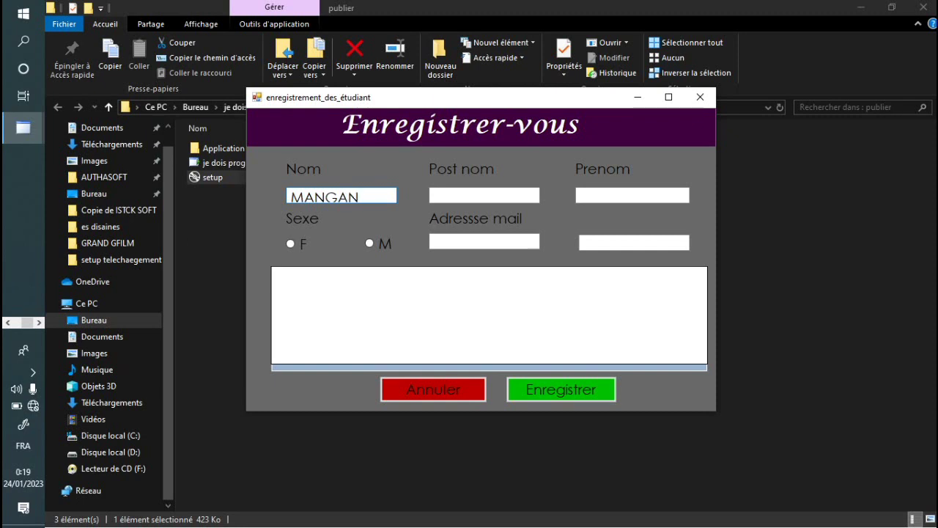
# Step: Enter the student's Post nom and Prenom, and set the sex to M
pyautogui.click(445, 193)
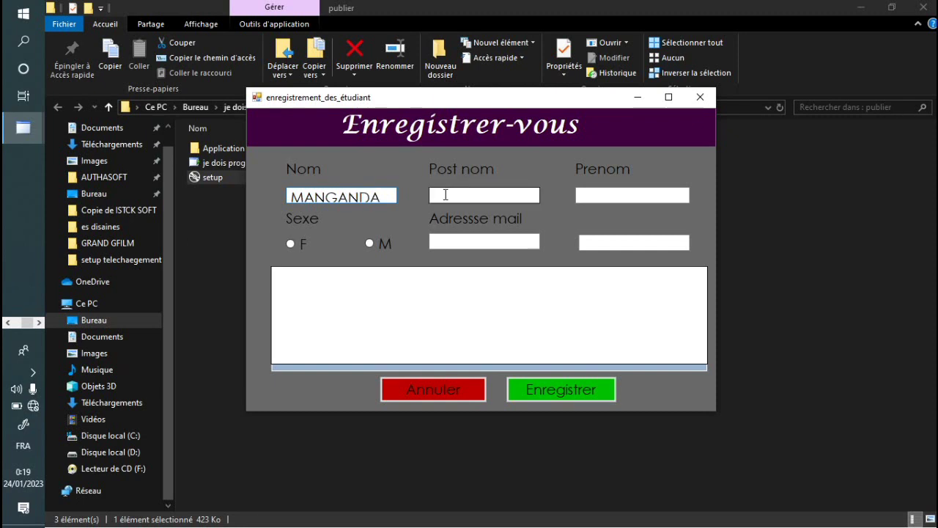
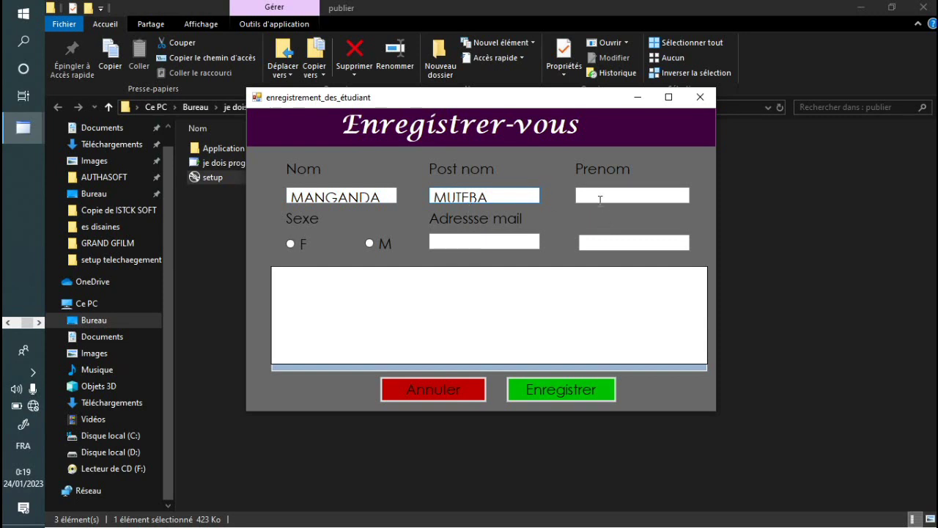
pyautogui.click(592, 194)
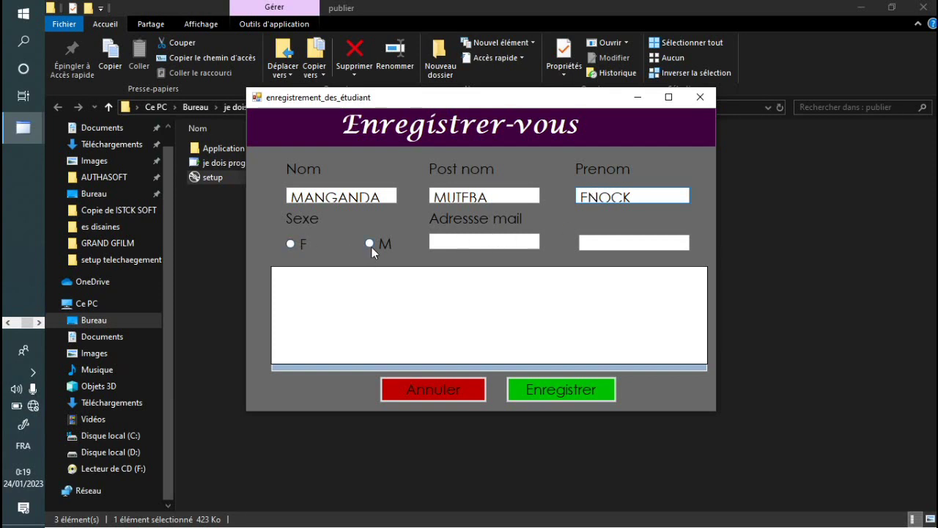
pyautogui.click(371, 247)
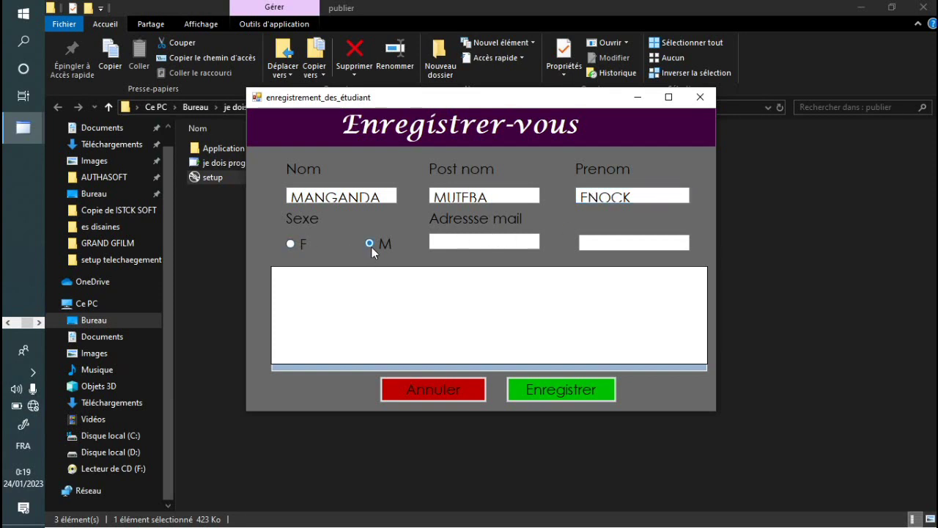
# Step: Type the student's e-mail address into Adresse mail, fixing mistyped characters along the way
pyautogui.click(467, 241)
pyautogui.write('IR')
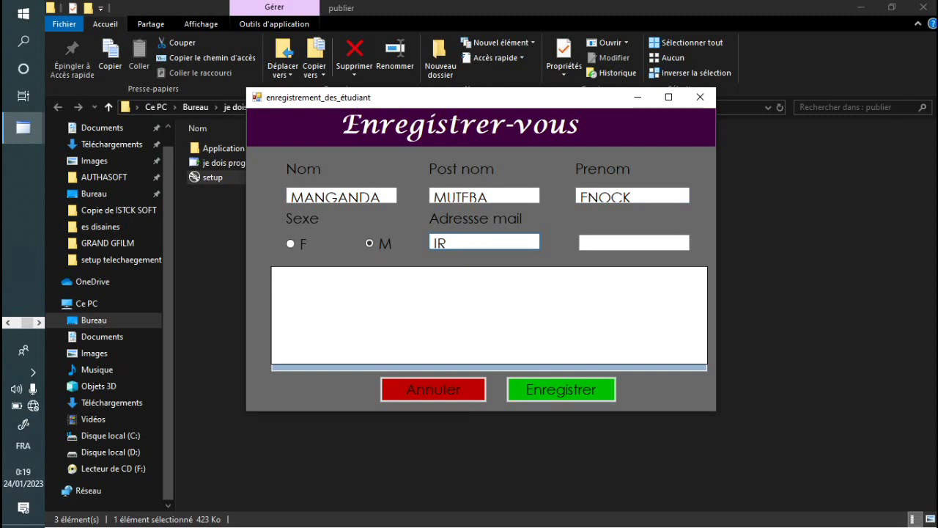
pyautogui.write('AUTHENTIQ')
pyautogui.write('U')
pyautogui.hotkey('ctrl', 'a')
pyautogui.write('F@')
pyautogui.moveTo(461, 244); pyautogui.dragTo(404, 241)
pyautogui.write('IRAUTHENTIQUir')
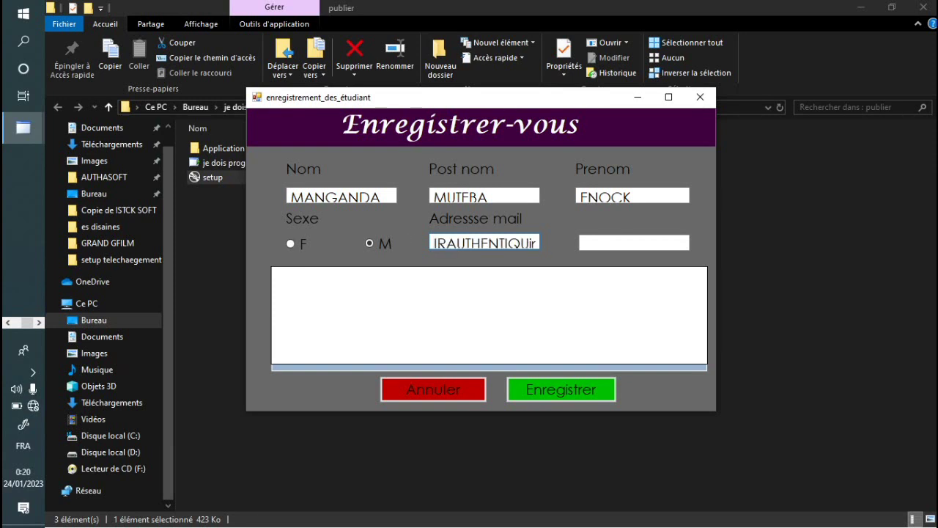
pyautogui.press('BackSpace')
pyautogui.press('BackSpace')
pyautogui.press('BackSpace')
pyautogui.press('BackSpace')
pyautogui.press('BackSpace')
pyautogui.press('BackSpace')
pyautogui.press('BackSpace')
pyautogui.press('BackSpace')
pyautogui.press('BackSpace')
pyautogui.press('BackSpace')
pyautogui.press('BackSpace')
pyautogui.press('BackSpace')
pyautogui.press('BackSpace')
pyautogui.press('BackSpace')
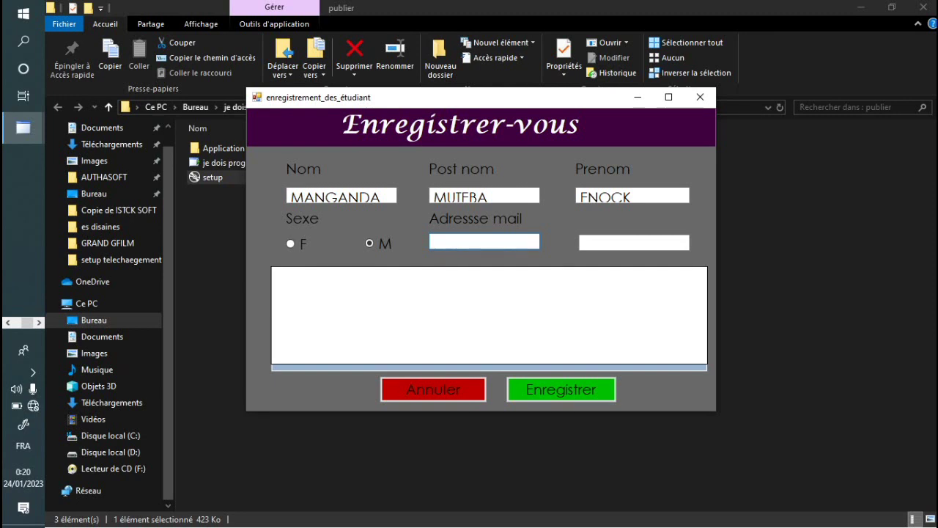
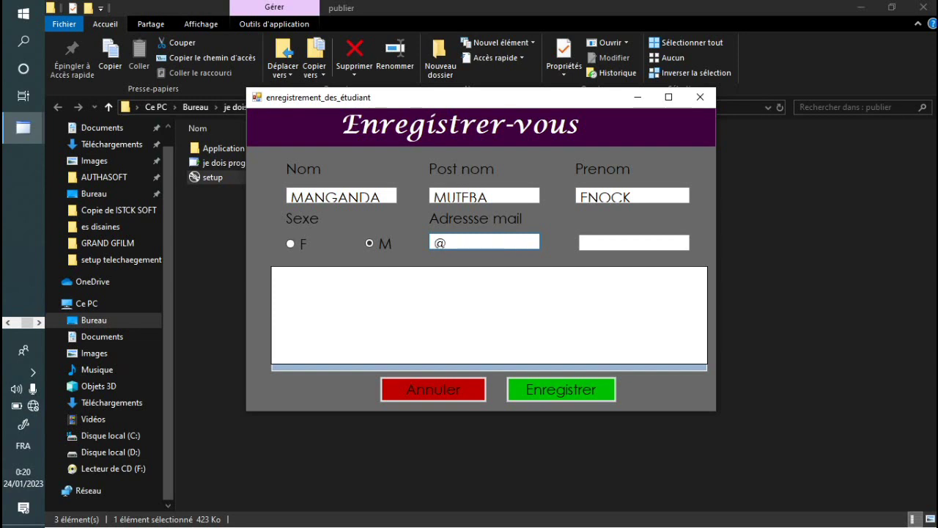
pyautogui.click(602, 242)
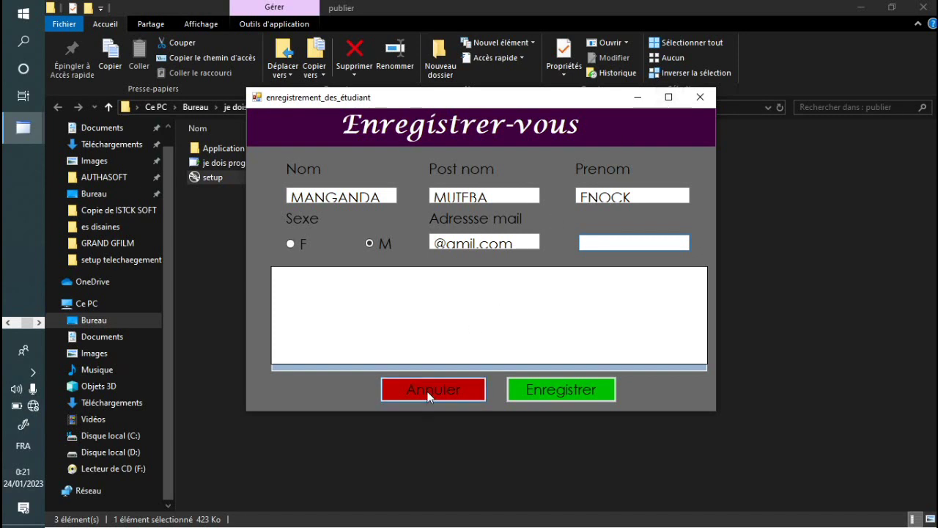
# Step: Cancel the registration entry, clear the login fields, and close the installed app and file browser
pyautogui.click(430, 394)
pyautogui.click(699, 99)
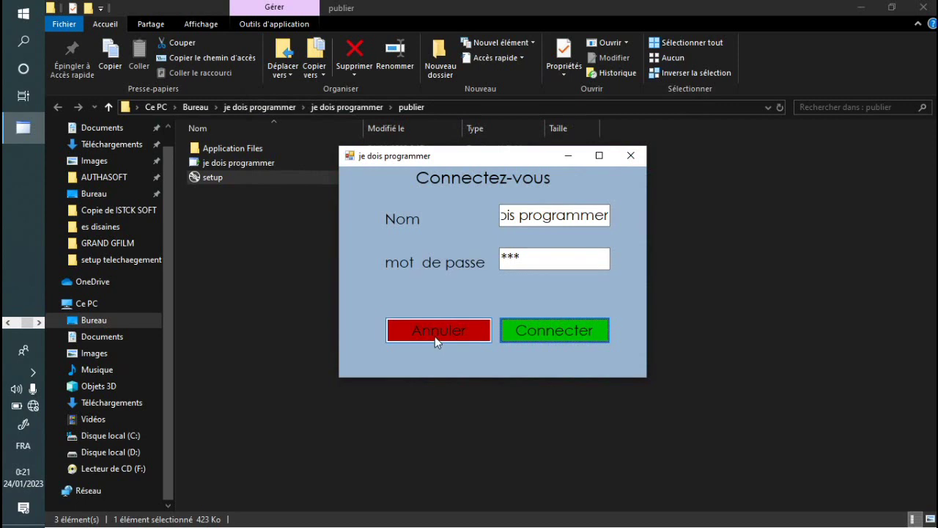
pyautogui.click(438, 334)
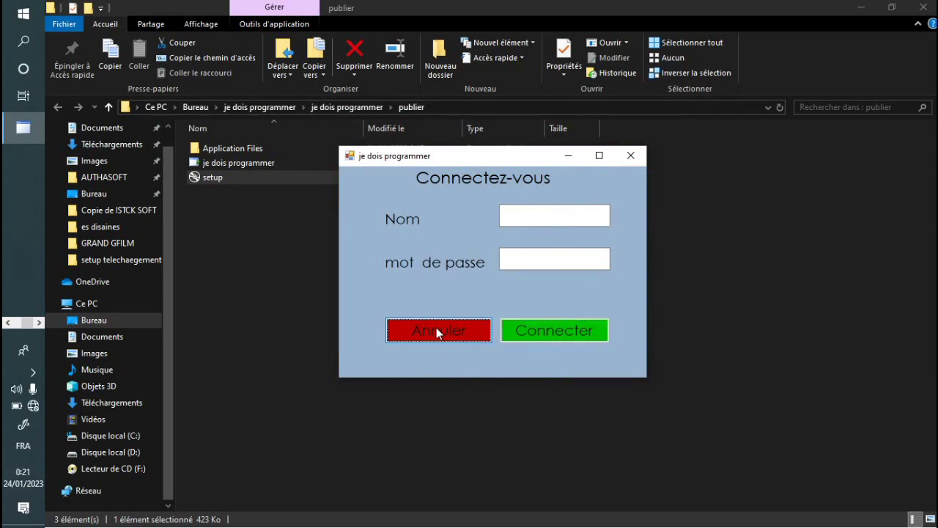
pyautogui.click(631, 156)
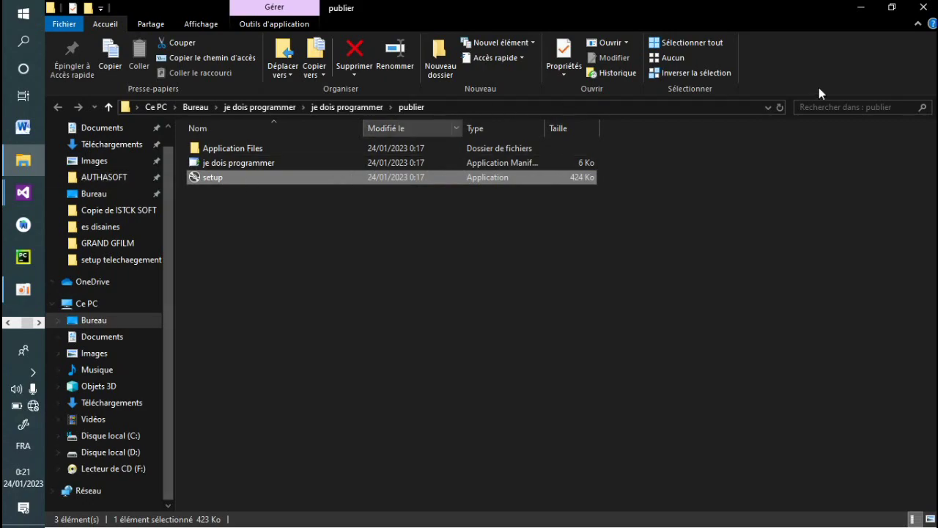
pyautogui.click(925, 6)
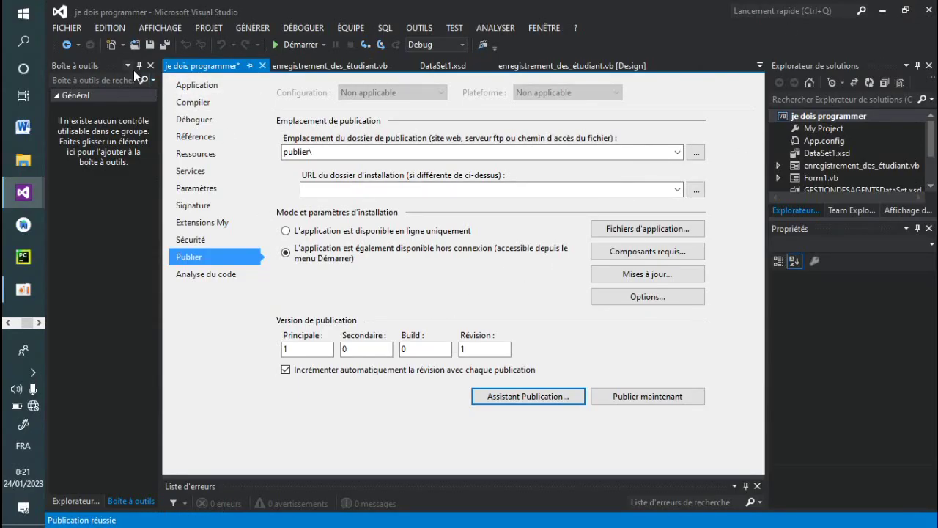
# Step: Close the toolbox and the project's publish settings tab to show the login form design
pyautogui.click(151, 65)
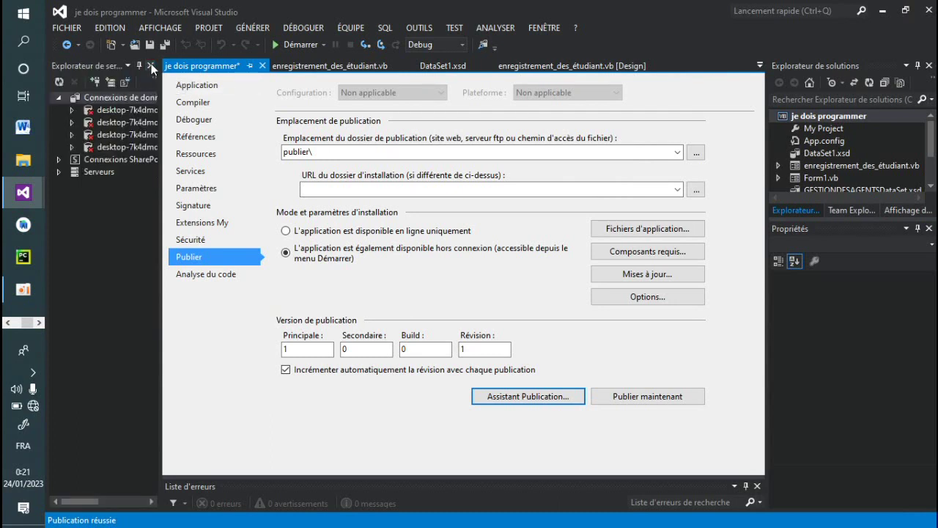
pyautogui.click(262, 65)
pyautogui.click(460, 66)
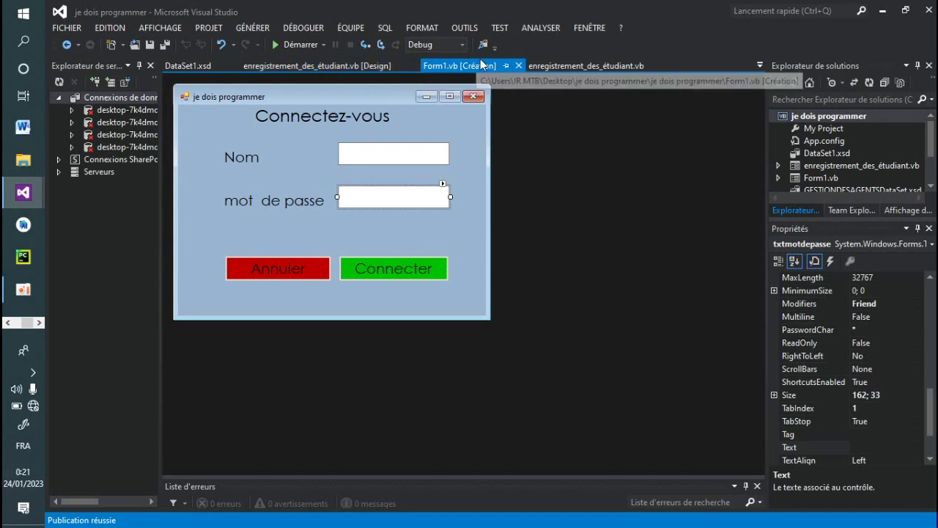
# Step: Check the registration form's code and design, then open the Connecter button's click code
pyautogui.click(573, 61)
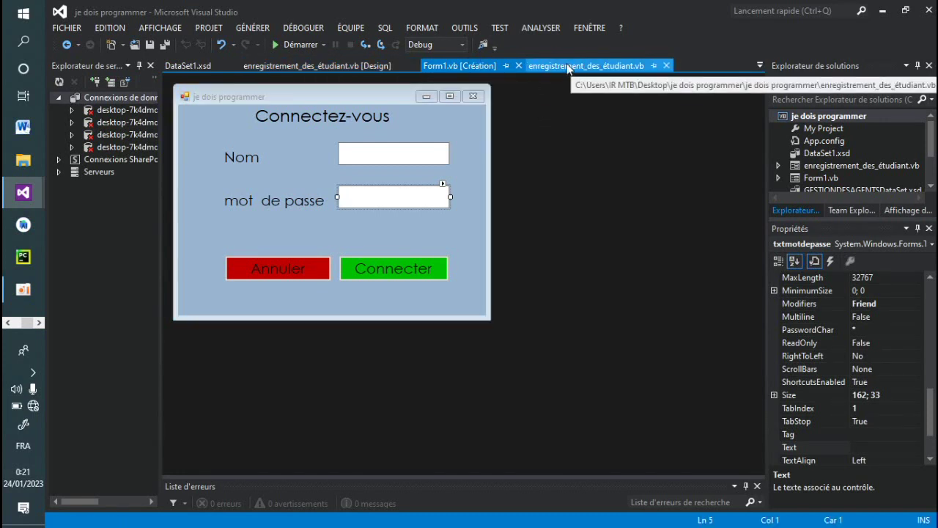
pyautogui.click(447, 66)
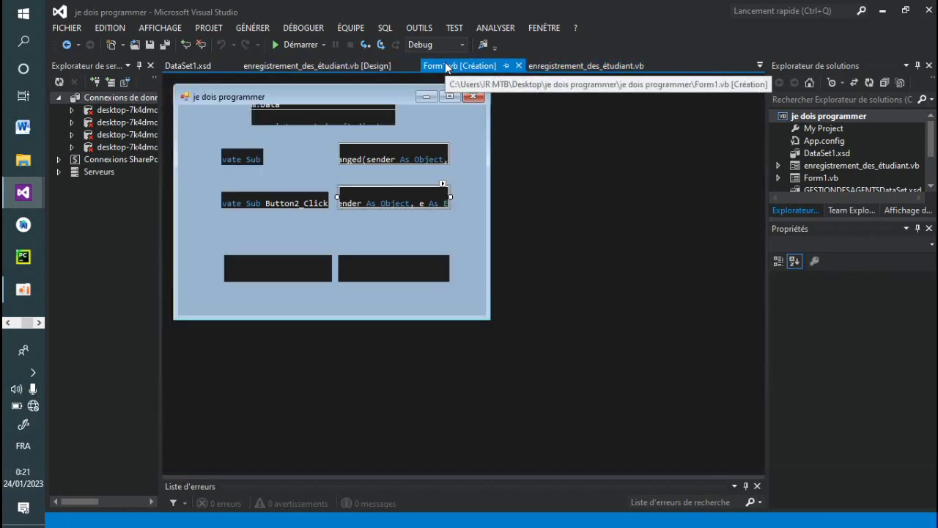
pyautogui.click(346, 66)
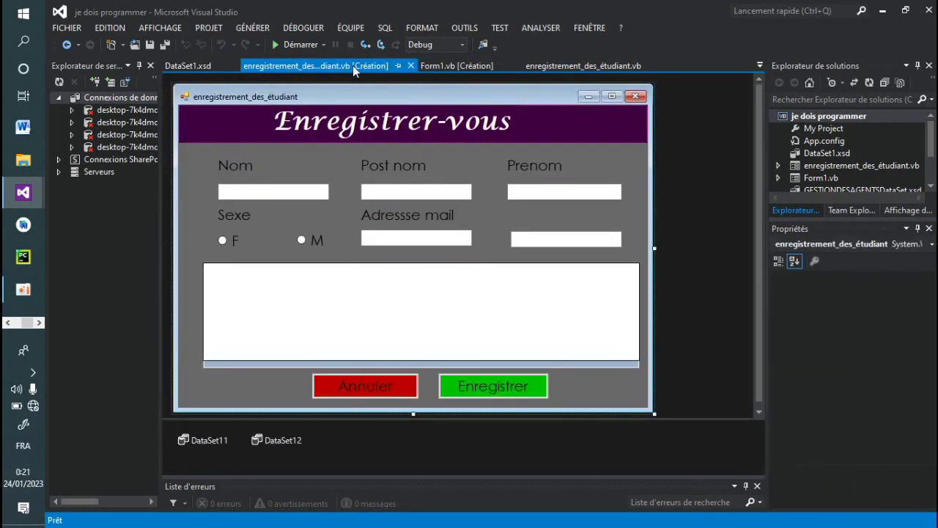
pyautogui.click(455, 65)
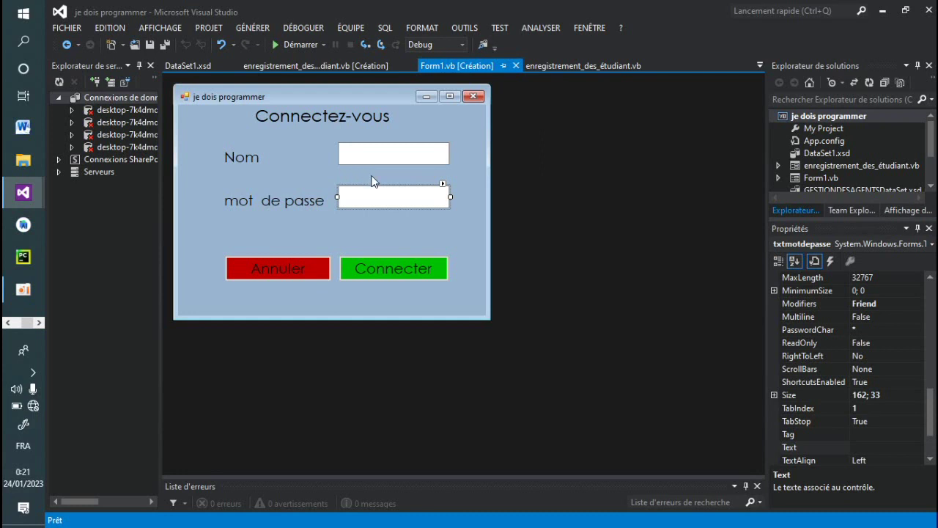
pyautogui.click(381, 269)
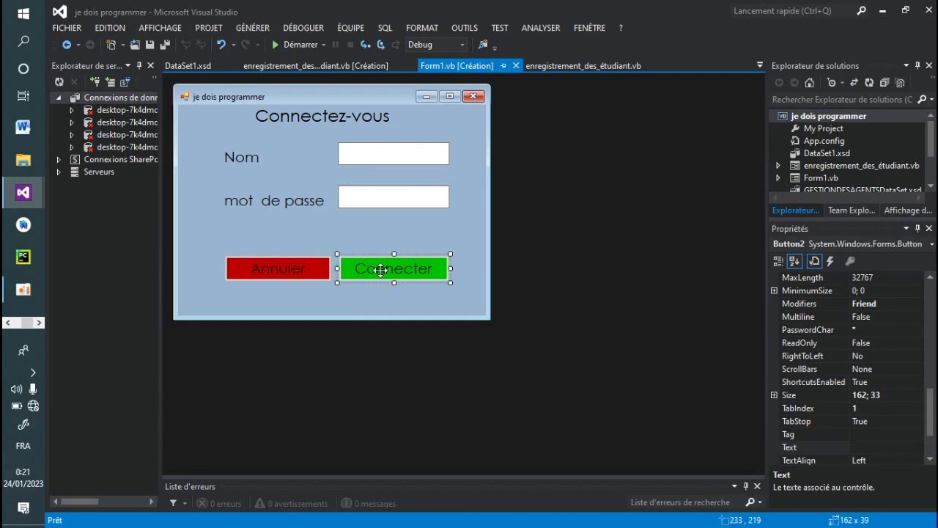
pyautogui.doubleClick(380, 269)
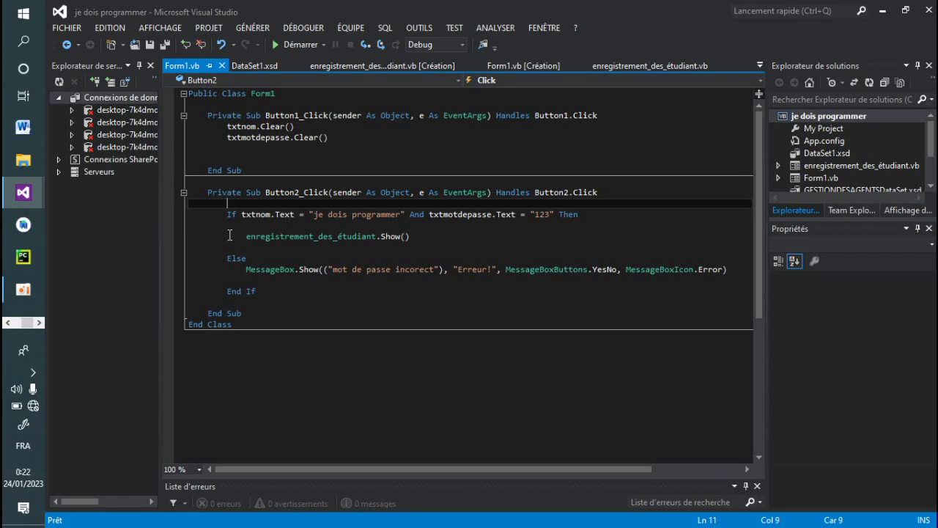
# Step: Review the Button2_Click If/Else code, going to the line that shows the error message
pyautogui.click(245, 270)
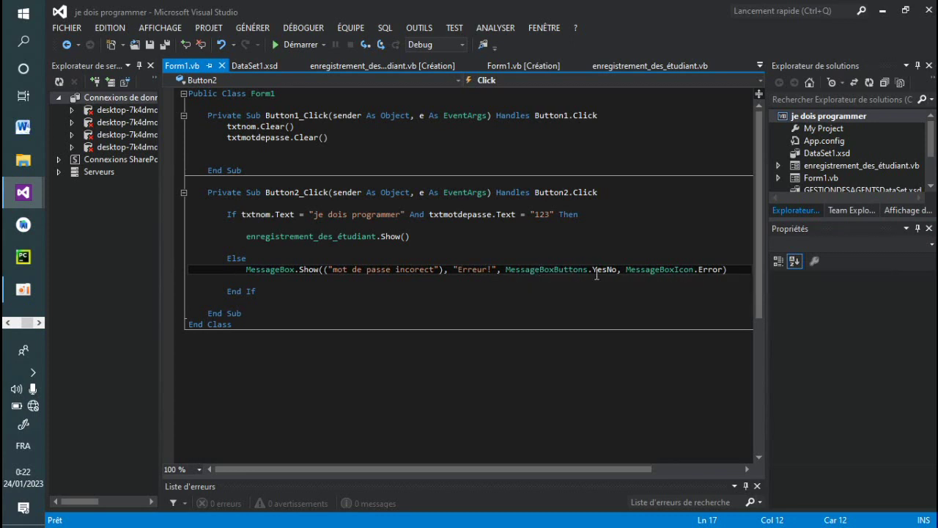
pyautogui.moveTo(609, 273)
# Step: Debug-run the app, log in with a made-up name and wrong password, and dismiss the error
pyautogui.click(294, 46)
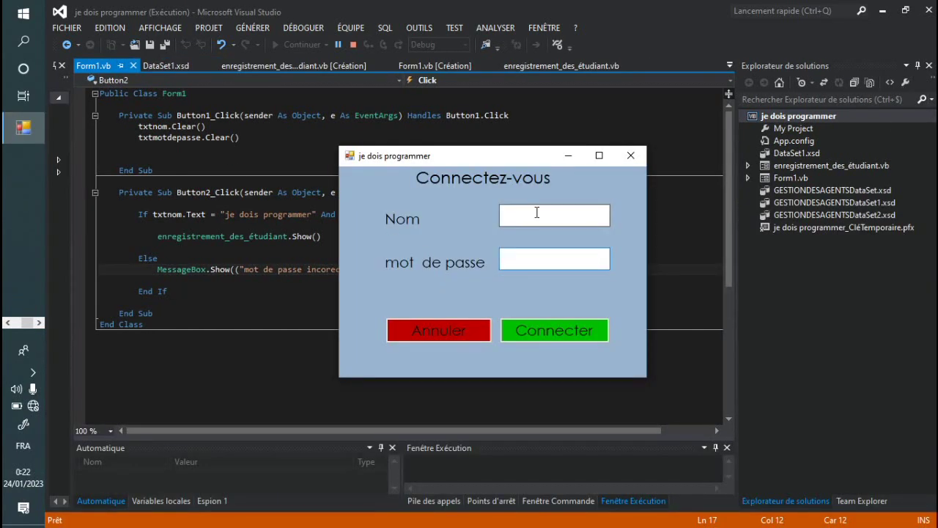
pyautogui.click(522, 217)
pyautogui.write('khkj')
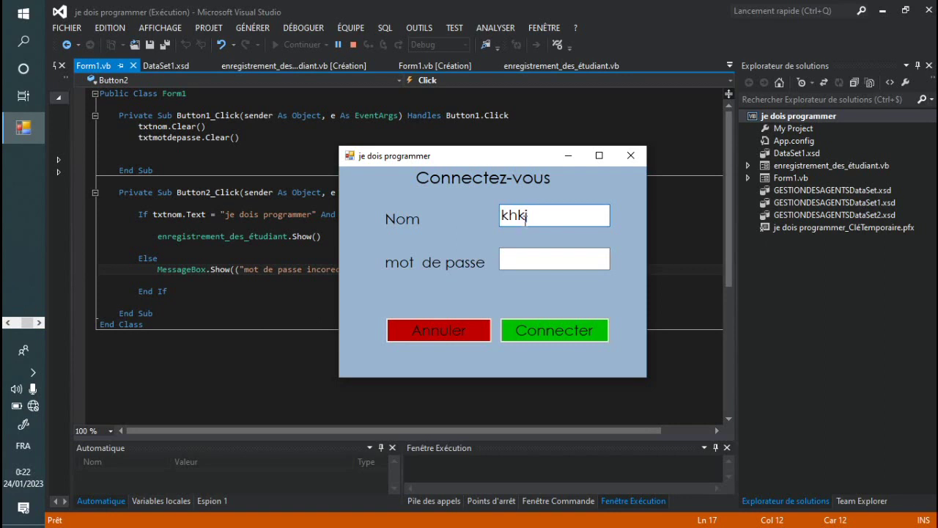
pyautogui.click(537, 264)
pyautogui.write('*****')
pyautogui.click(552, 335)
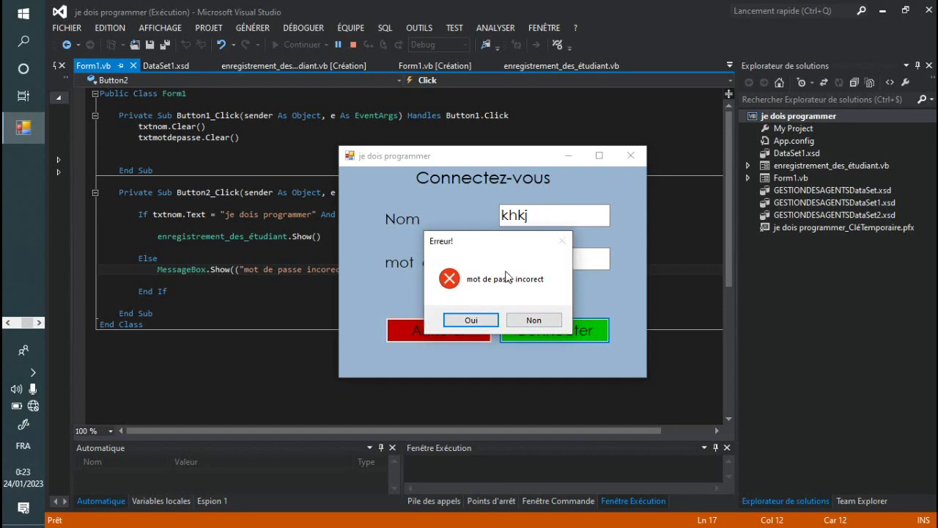
pyautogui.click(473, 320)
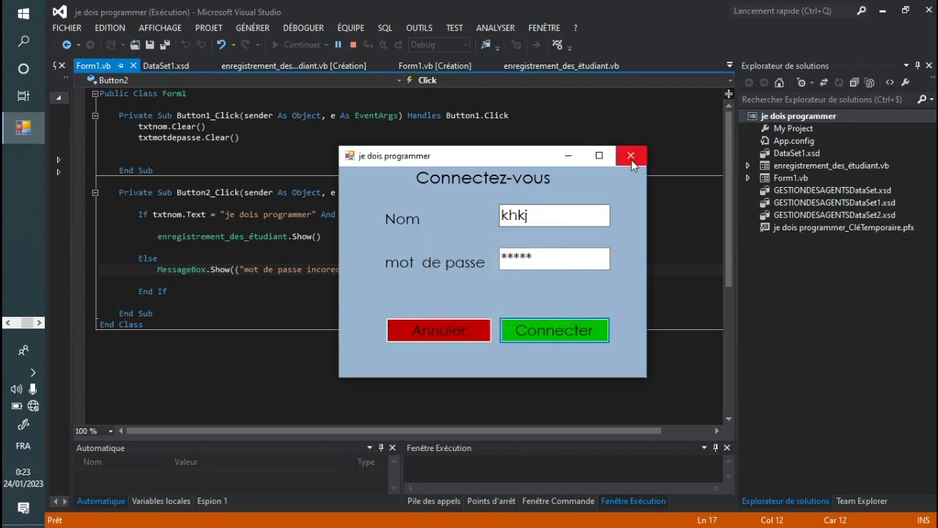
pyautogui.click(632, 160)
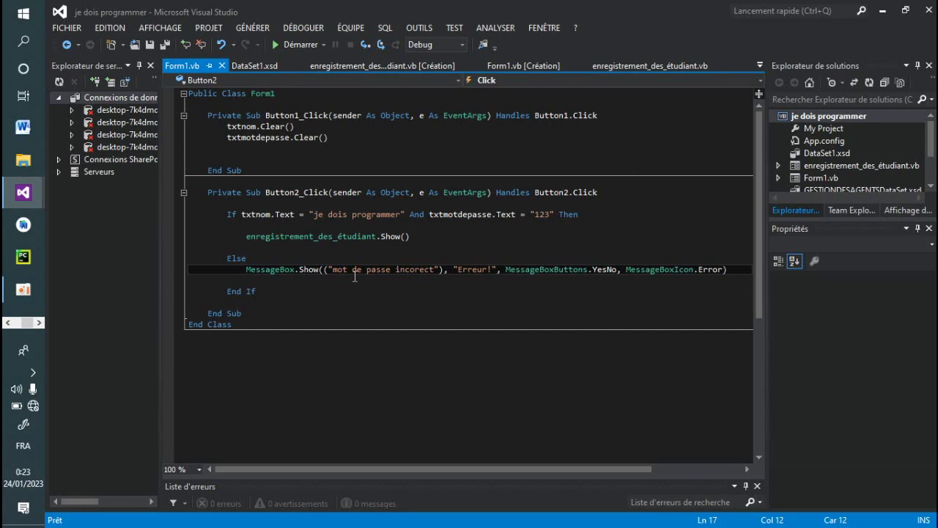
# Step: Return to the Form1.vb code editor now that the debug session has ended
pyautogui.moveTo(12, 291)
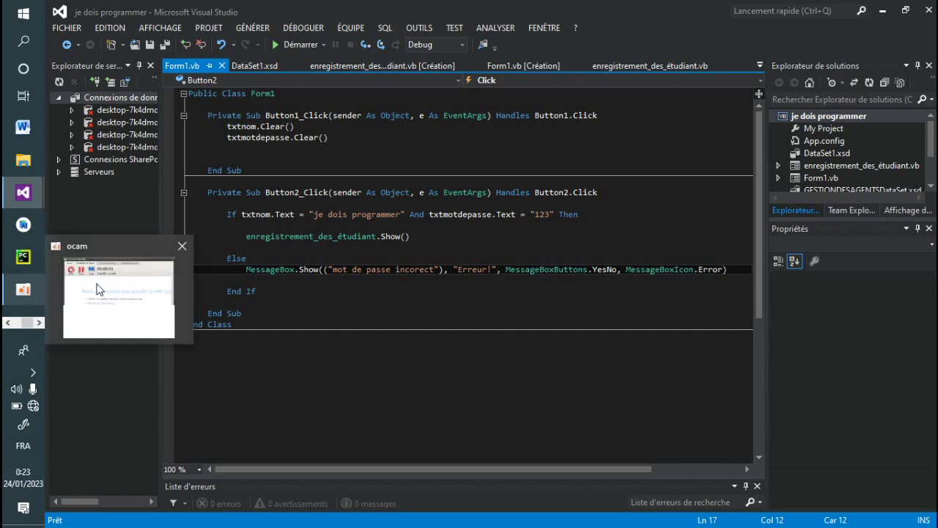
pyautogui.click(129, 254)
pyautogui.click(423, 354)
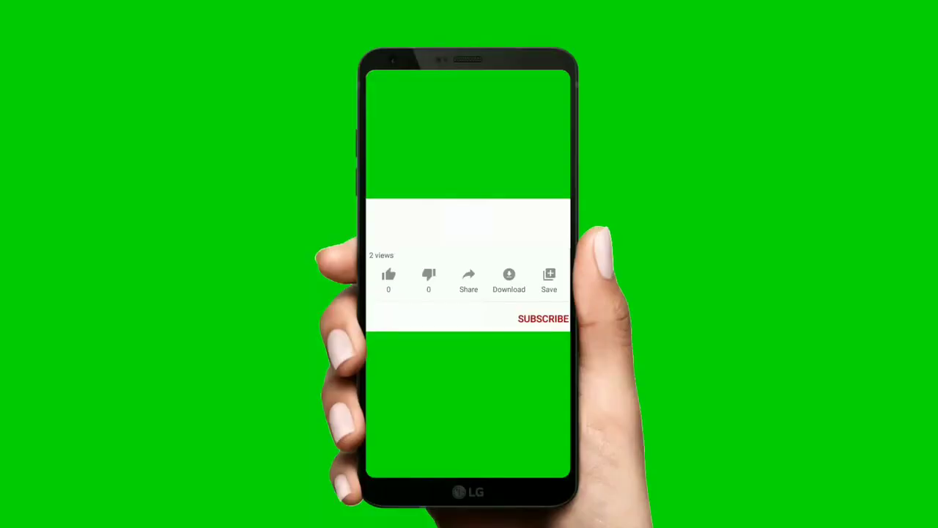